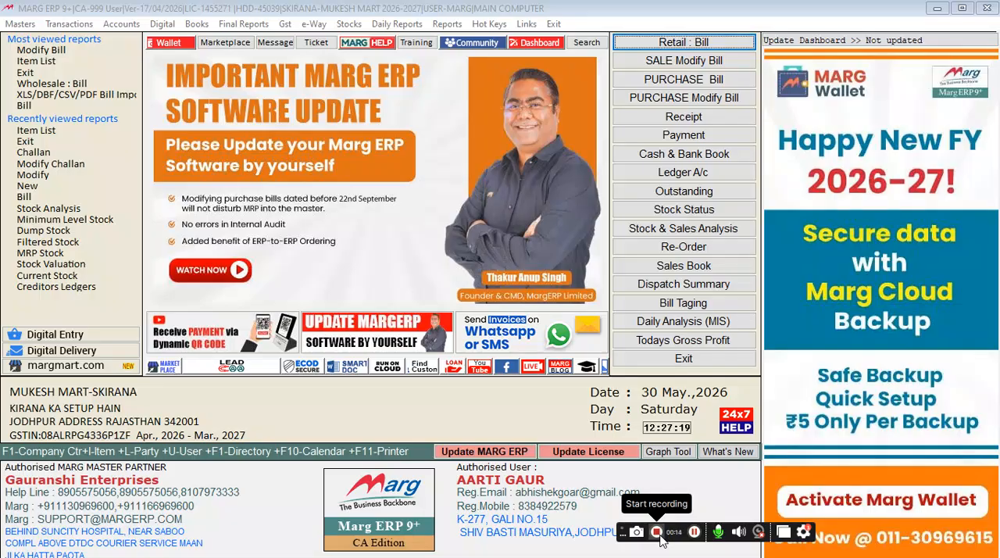
# Step: Start a new purchase bill dated 30/05/2026 and select KAMAL ENTEPRISES JODHPUR as the supplier
pyautogui.click(703, 80)
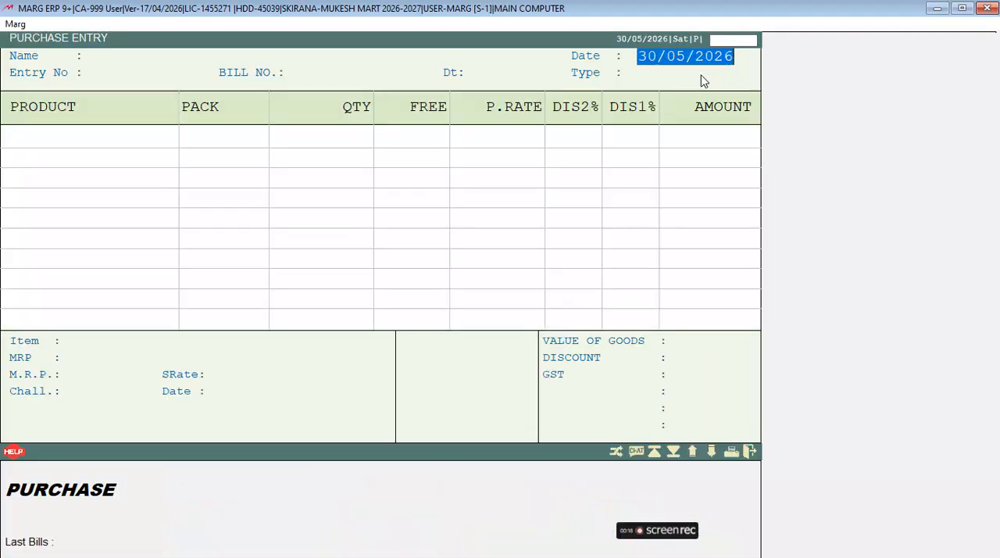
pyautogui.press('Return')
pyautogui.press('Down')
pyautogui.press('Down')
pyautogui.press('Down')
pyautogui.press('Down')
pyautogui.press('Up')
pyautogui.press('Up')
pyautogui.press('Down')
pyautogui.press('Return')
# Step: Enter bill number 113123, keeping 30/05/2026 as the bill date and LOCAL as the type
pyautogui.write('113123')
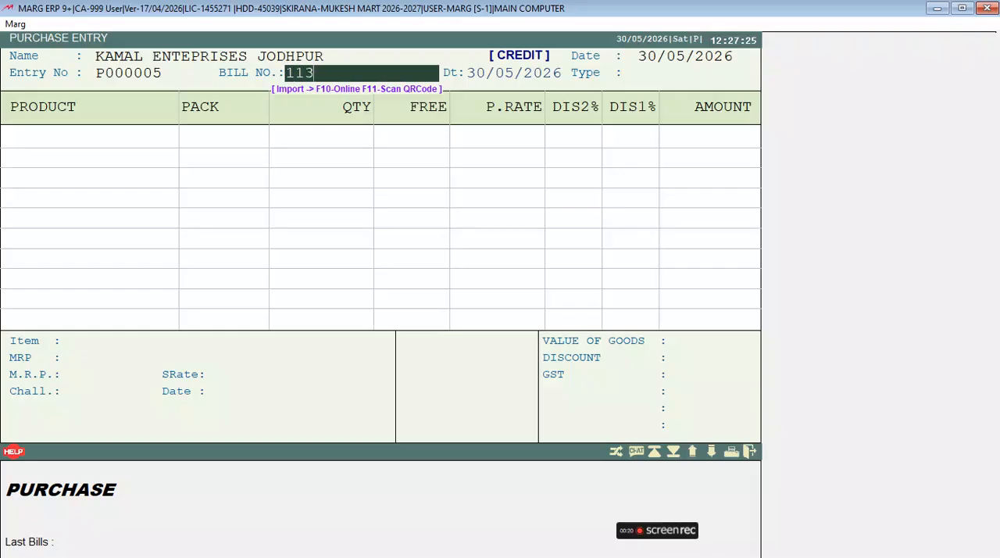
pyautogui.press('Return')
pyautogui.press('Return')
# Step: From the bill's item list, start a new product named XYZ with packing 110 ML
pyautogui.press('Return')
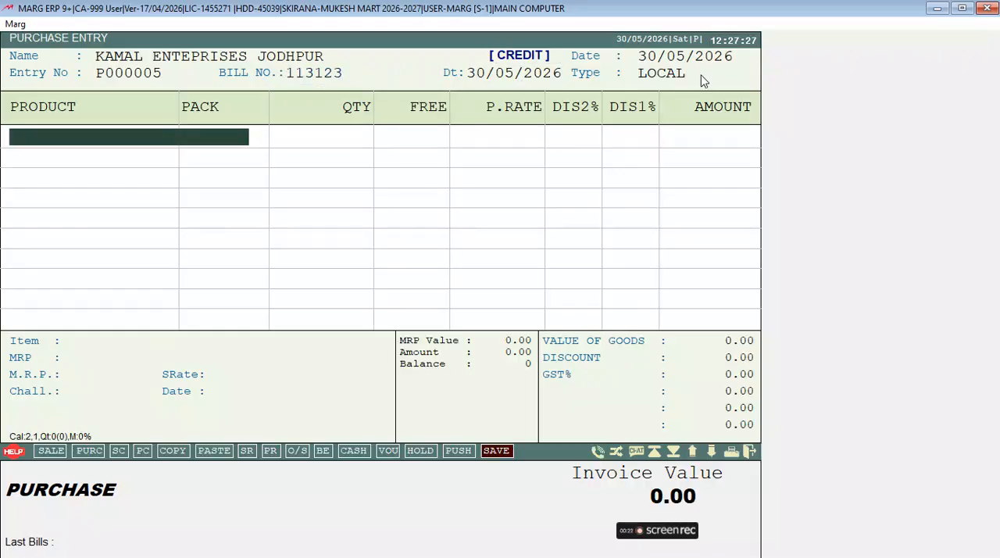
pyautogui.press('Return')
pyautogui.press('Down')
pyautogui.press('Down')
pyautogui.press('Down')
pyautogui.press('Down')
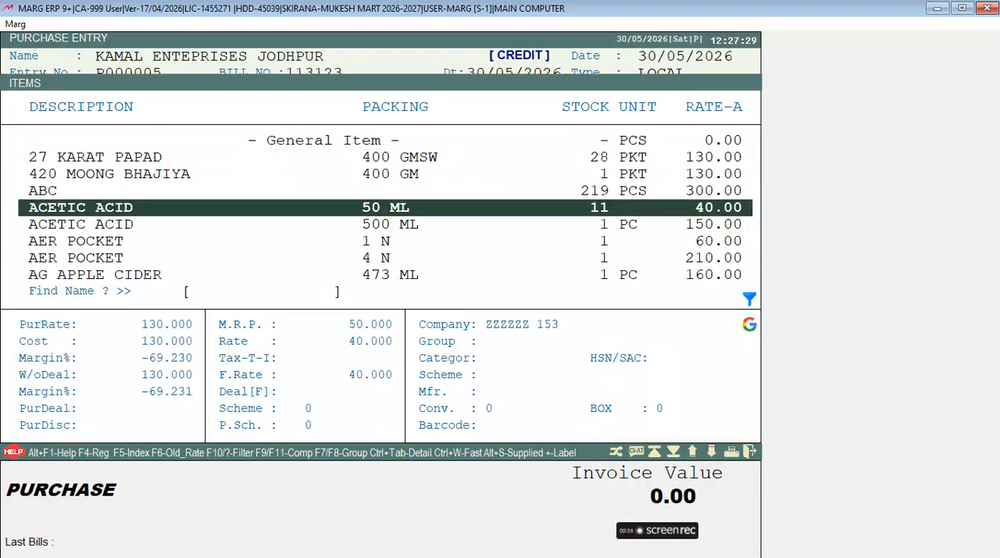
pyautogui.press('F2')
pyautogui.write('XYZ')
pyautogui.press('Return')
pyautogui.write('1')
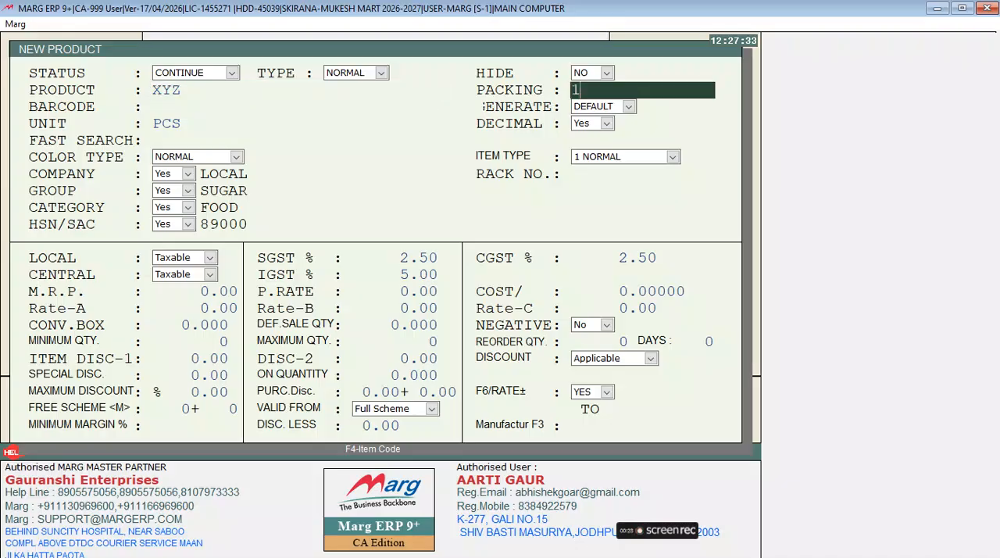
pyautogui.write('10 ML')
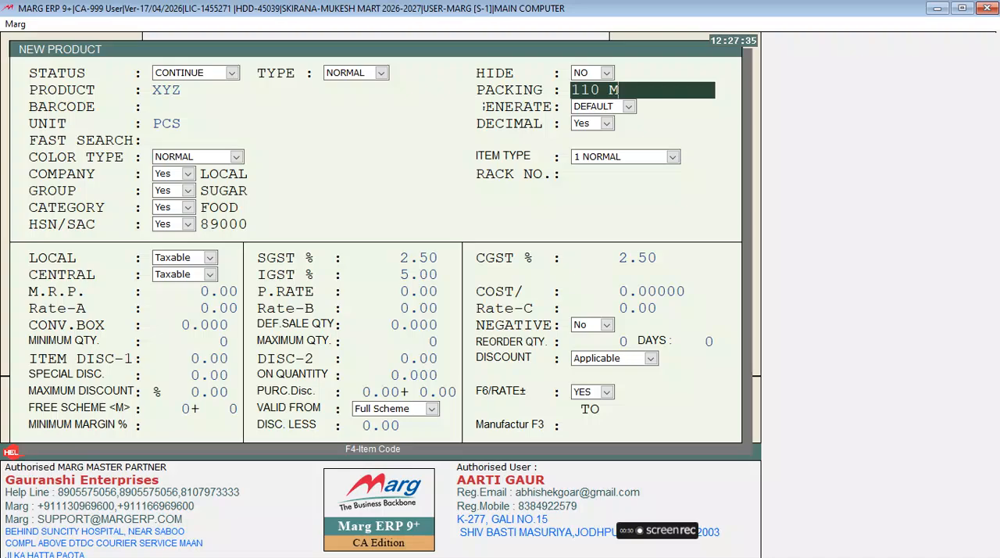
# Step: Keep the remaining product details at their defaults, save XYZ and return to the item list
pyautogui.press('Return')
pyautogui.press('Return')
pyautogui.press('Return')
pyautogui.press('Return')
pyautogui.press('Return')
pyautogui.press('Return')
pyautogui.press('Return')
pyautogui.press('Return')
pyautogui.press('Return')
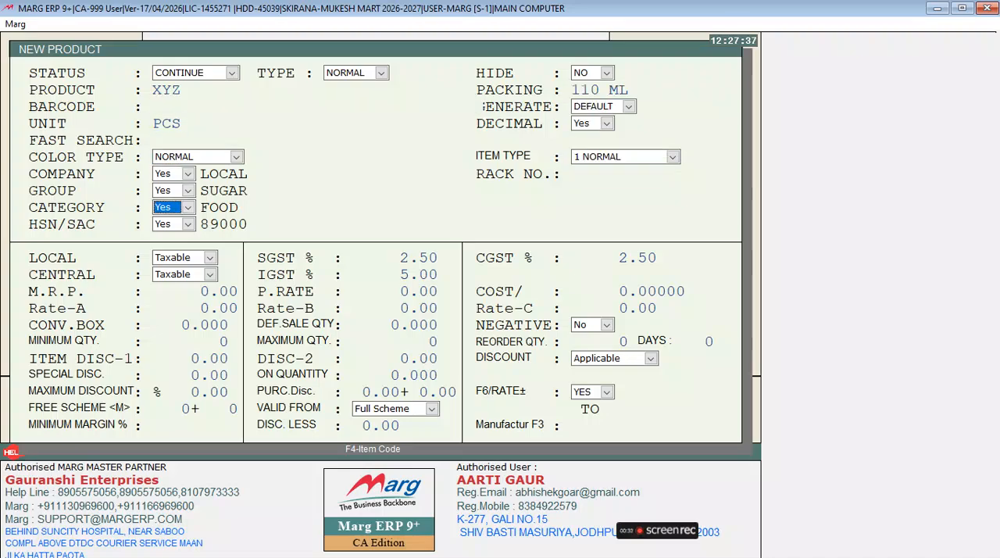
pyautogui.hotkey('ctrl', 'w')
pyautogui.press('Return')
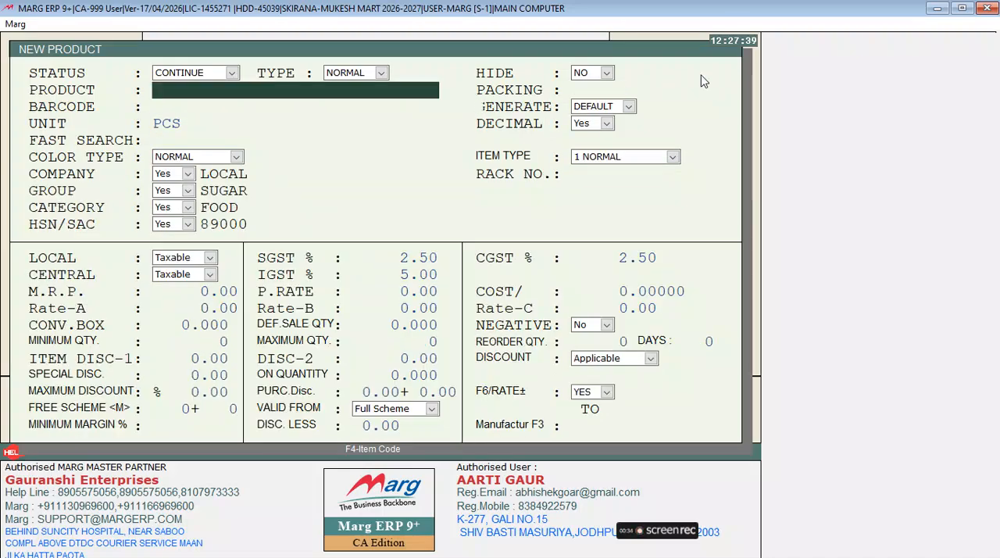
pyautogui.press('Escape')
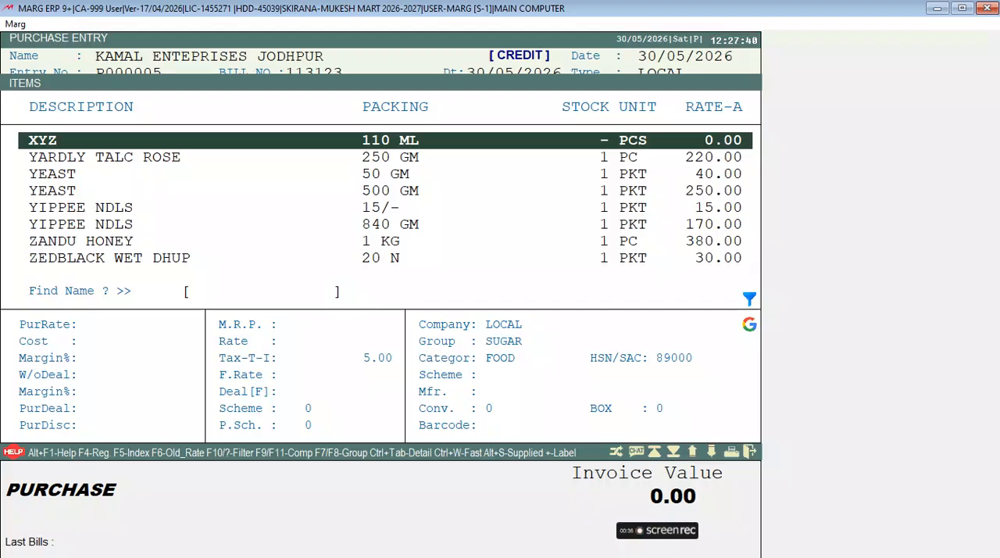
# Step: Open product XYZ for modification to check its barcode field, and close it without saving
pyautogui.press('F3')
pyautogui.press('Return')
pyautogui.press('Return')
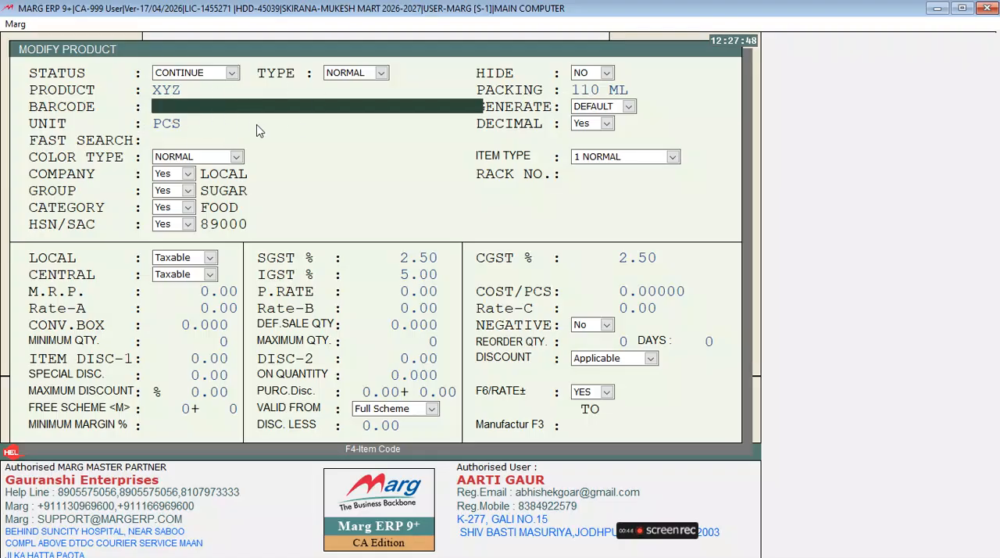
pyautogui.press('Escape')
pyautogui.press('Right')
pyautogui.press('Return')
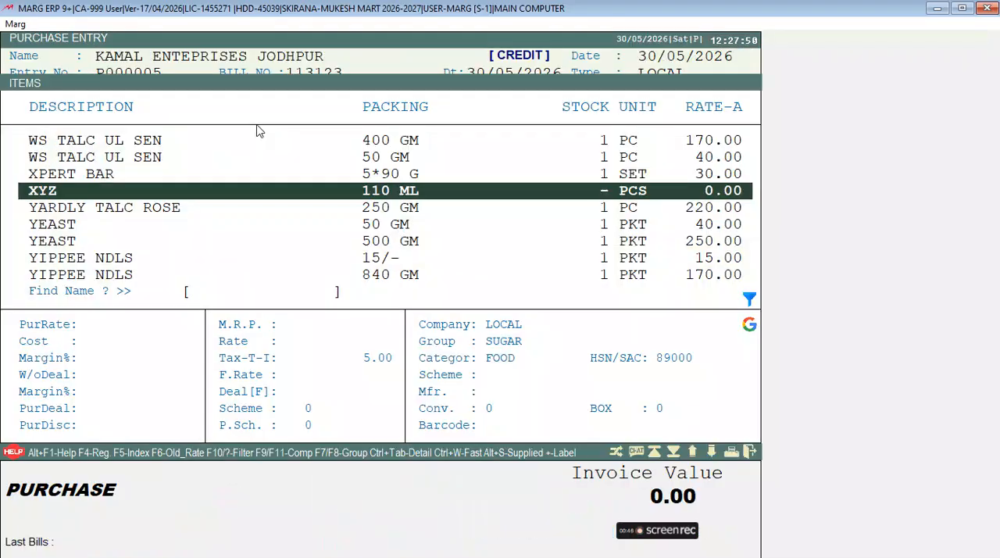
# Step: Add XYZ 110 ML to the bill with MRP 100, quantity 10, purchase rate 80 and no discounts
pyautogui.write('100')
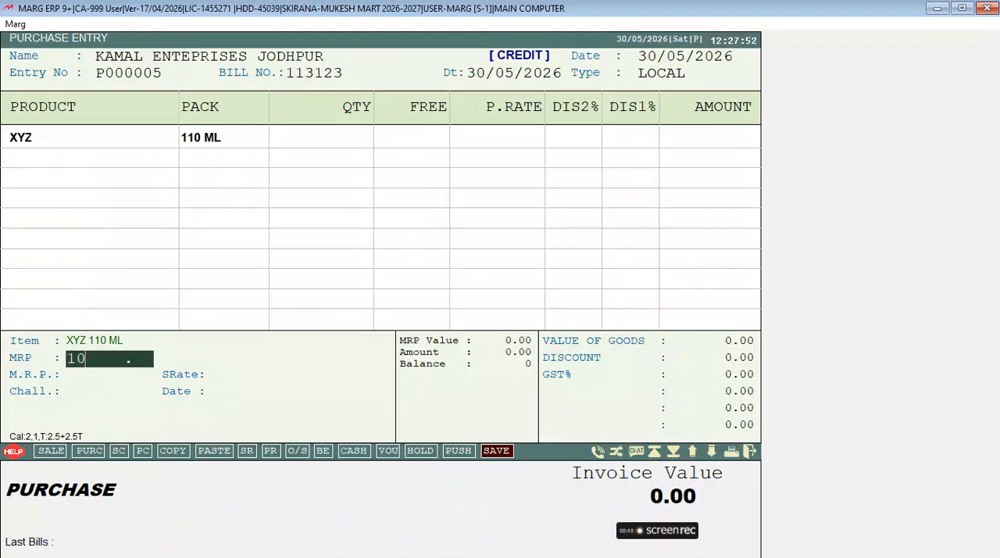
pyautogui.press('Return')
pyautogui.write('10')
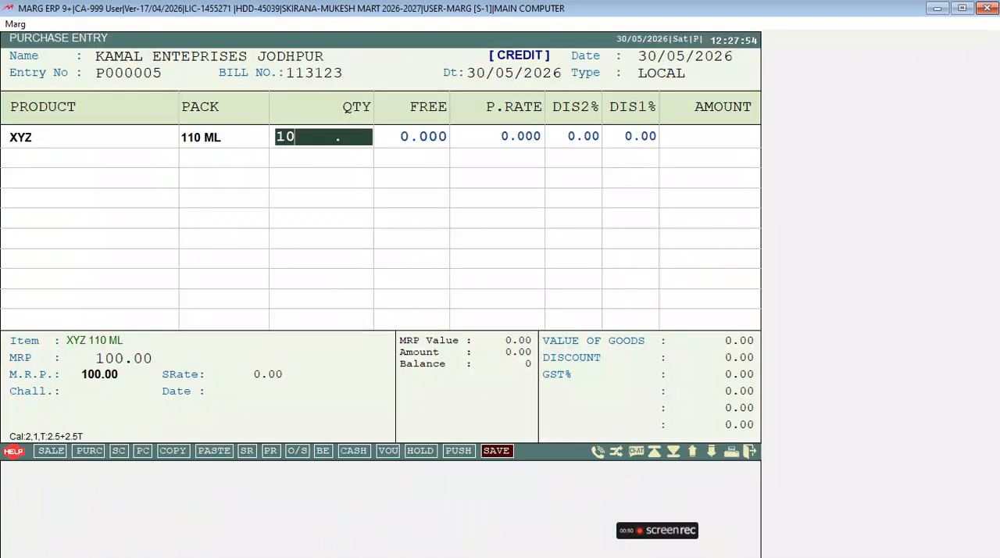
pyautogui.press('Return')
pyautogui.press('Return')
pyautogui.write('80')
pyautogui.press('Return')
pyautogui.press('Return')
pyautogui.press('Return')
pyautogui.press('Return')
pyautogui.press('Return')
pyautogui.press('Return')
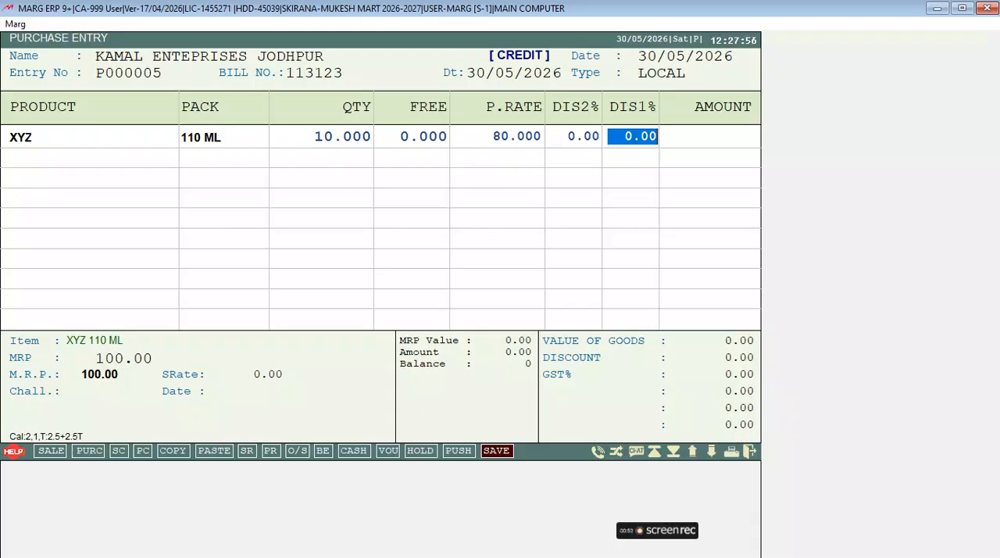
# Step: Set Rate-A to 90 in the MRP details of XYZ and continue to its barcode
pyautogui.press('Return')
pyautogui.write('90')
pyautogui.press('Return')
pyautogui.press('Return')
# Step: Highlight the generated barcode of XYZ and accept the MRP details without changing it
pyautogui.hotkey('shift', 'Right')
pyautogui.hotkey('shift', 'Right')
pyautogui.hotkey('shift', 'Right')
pyautogui.hotkey('shift', 'Right')
pyautogui.hotkey('shift', 'Right')
pyautogui.hotkey('shift', 'Right')
pyautogui.hotkey('shift', 'Right')
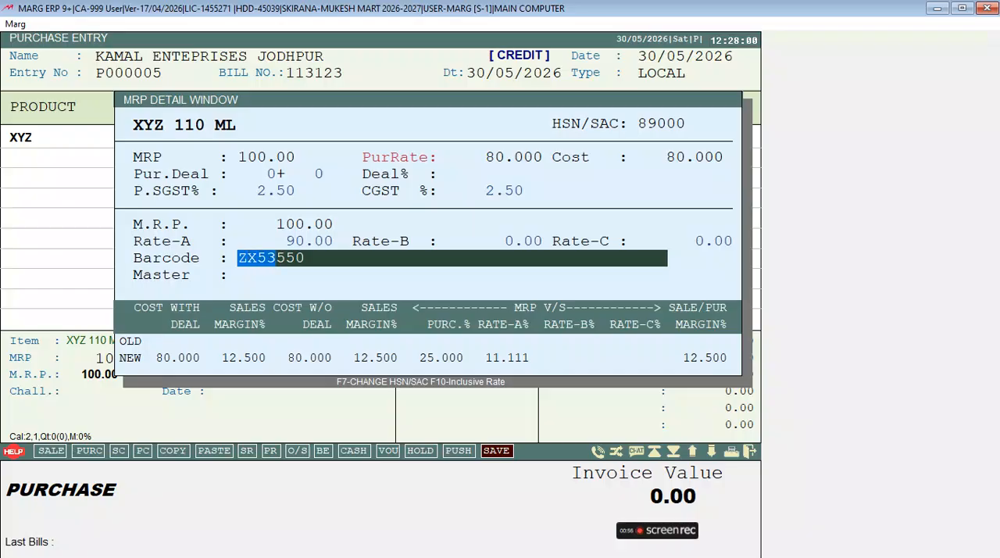
pyautogui.hotkey('shift', 'Left')
pyautogui.hotkey('shift', 'Left')
pyautogui.hotkey('shift', 'Left')
pyautogui.hotkey('shift', 'Left')
pyautogui.hotkey('shift', 'Left')
pyautogui.hotkey('shift', 'Left')
pyautogui.hotkey('shift', 'Right')
pyautogui.hotkey('shift', 'Right')
pyautogui.hotkey('shift', 'Right')
pyautogui.hotkey('shift', 'Right')
pyautogui.hotkey('shift', 'Right')
pyautogui.hotkey('shift', 'Right')
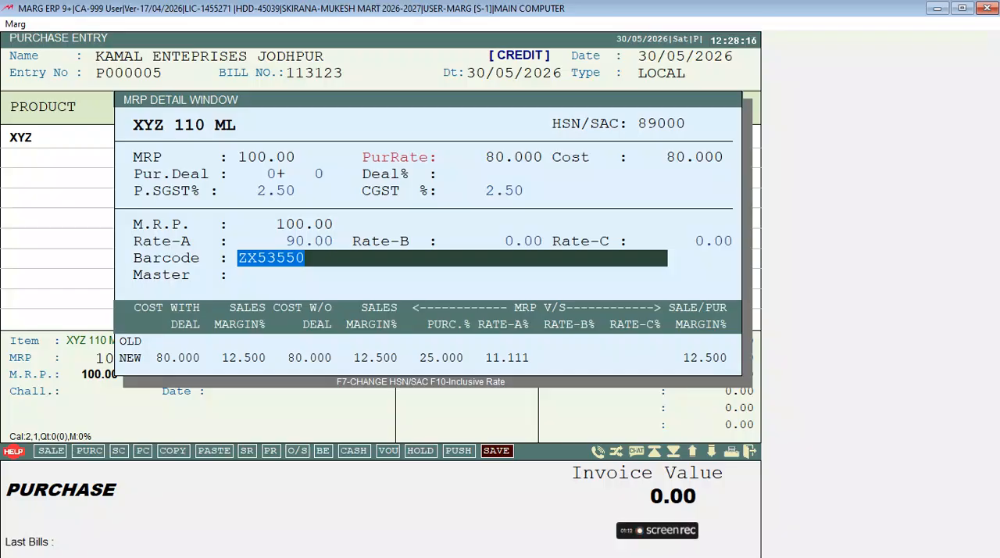
pyautogui.press('Return')
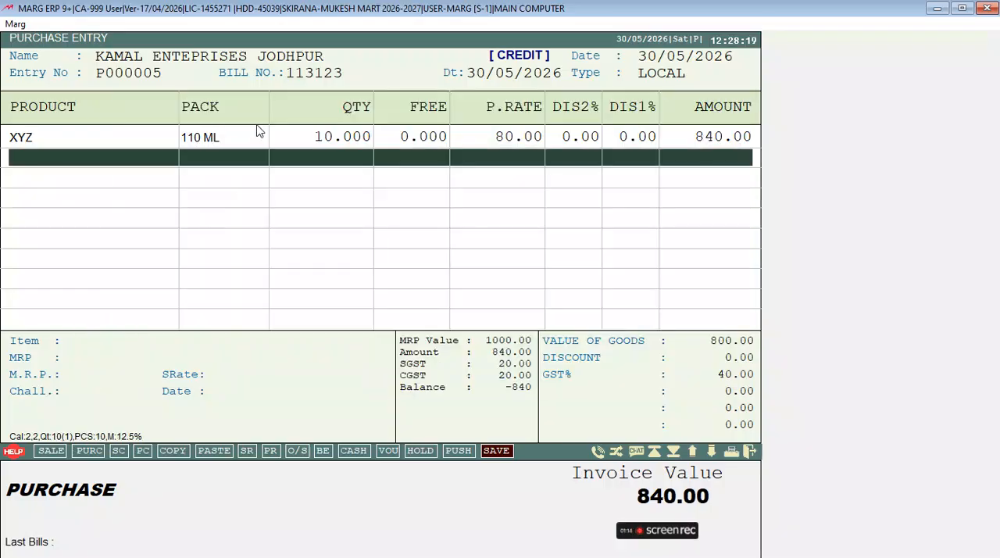
# Step: Add YARDLY TALC ROSE 250 GM as the second bill item with its existing MRP and quantity 10
pyautogui.press('Return')
pyautogui.press('Down')
pyautogui.press('Down')
pyautogui.press('Up')
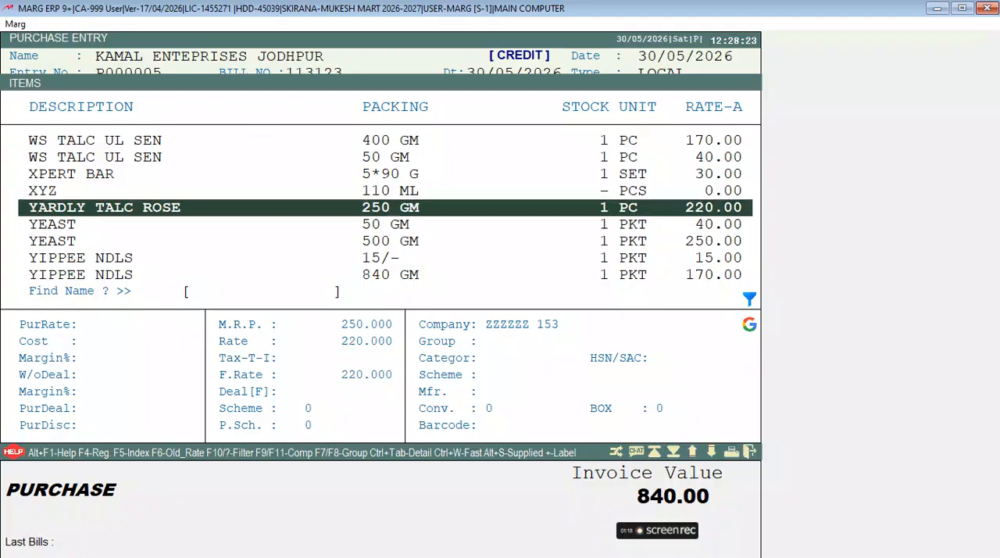
pyautogui.press('Return')
pyautogui.press('Return')
pyautogui.write('10')
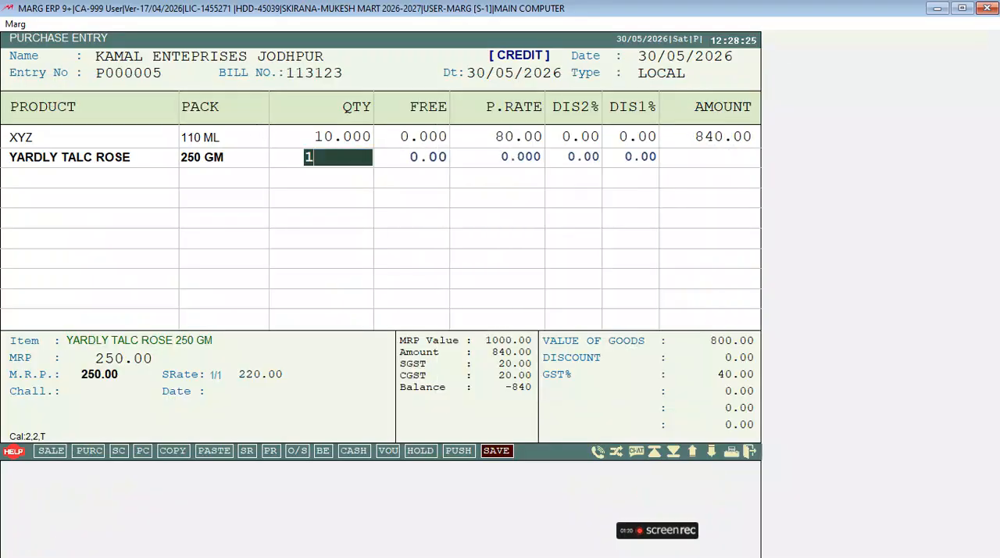
pyautogui.press('Return')
pyautogui.press('Return')
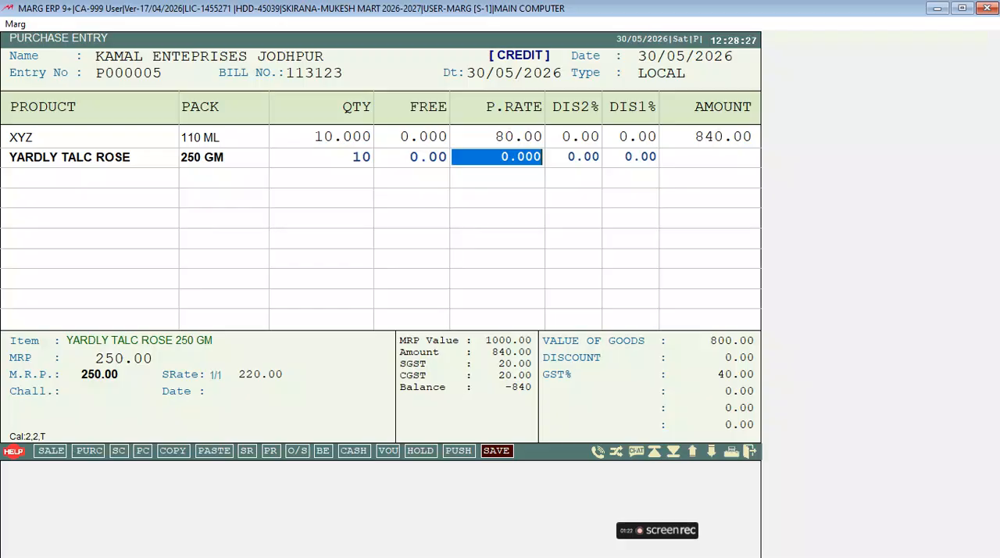
# Step: Set the purchase rate of YARDLY TALC ROSE to 90 and go through its MRP details to the barcode field
pyautogui.write('90')
pyautogui.press('Return')
pyautogui.press('Return')
pyautogui.press('Return')
pyautogui.press('Return')
pyautogui.press('Return')
pyautogui.press('Return')
pyautogui.press('Return')
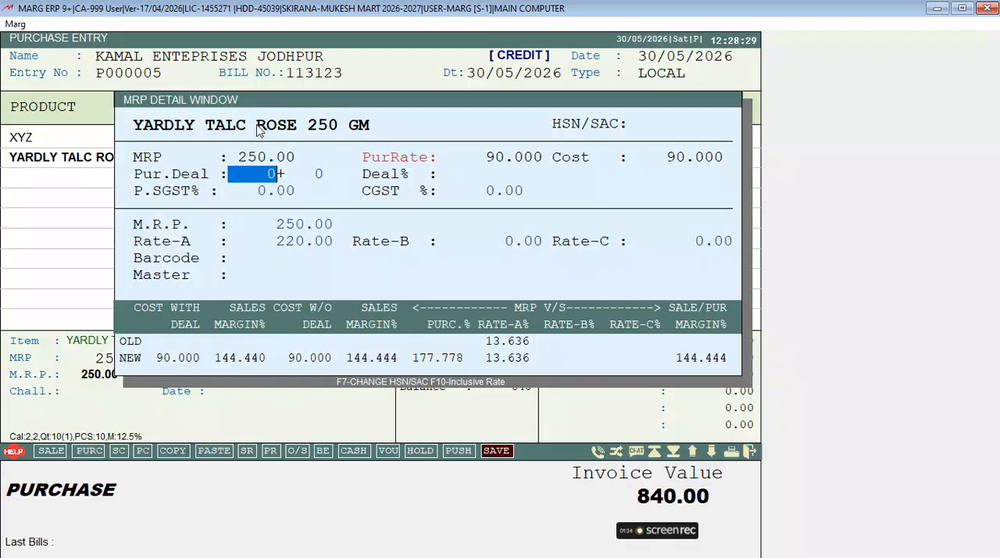
pyautogui.press('Return')
pyautogui.press('Return')
pyautogui.press('Return')
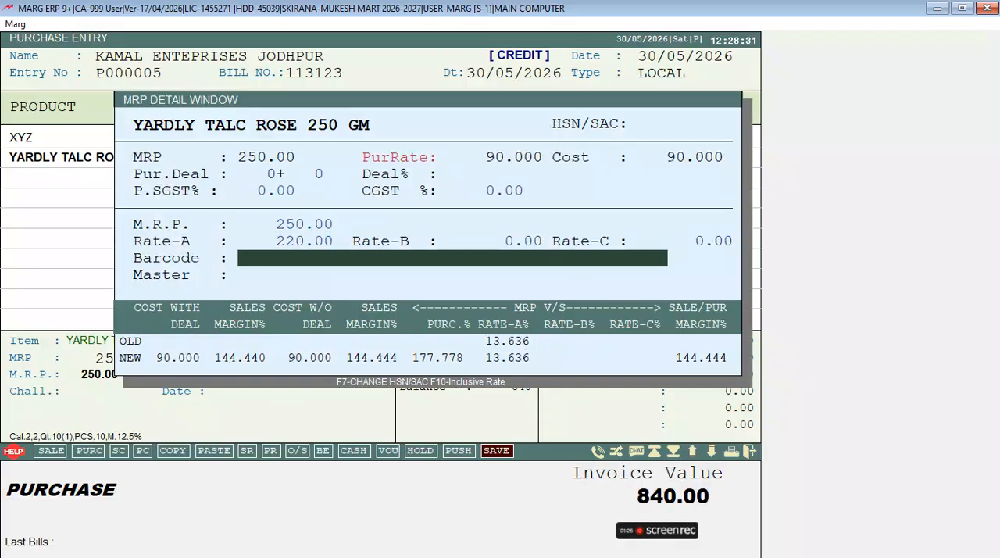
pyautogui.write('123123123')
pyautogui.hotkey('shift', 'Left')
pyautogui.hotkey('shift', 'Left')
pyautogui.hotkey('shift', 'Left')
pyautogui.hotkey('shift', 'Left')
pyautogui.hotkey('shift', 'Left')
pyautogui.hotkey('shift', 'Left')
pyautogui.hotkey('shift', 'Left')
pyautogui.hotkey('shift', 'Left')
pyautogui.hotkey('shift', 'Left')
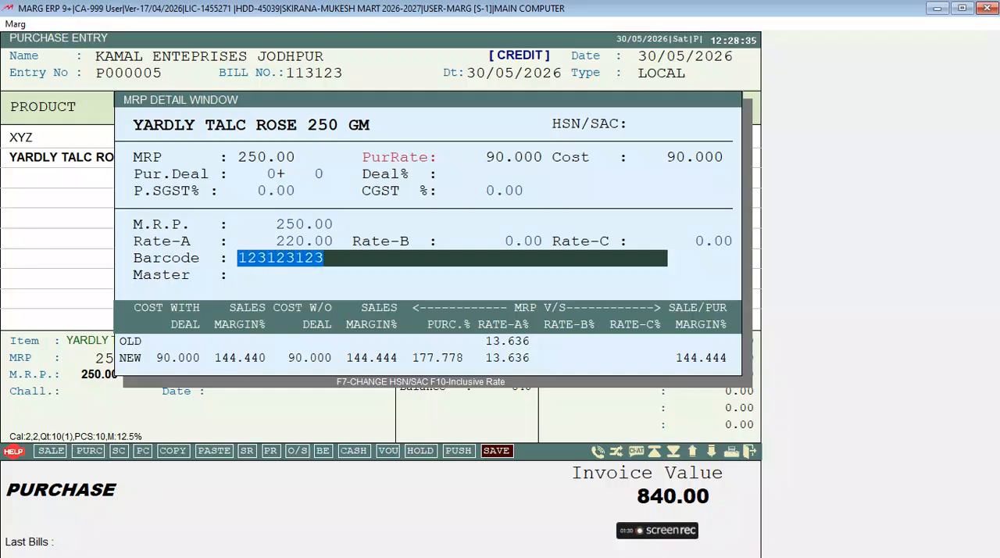
pyautogui.press('BackSpace')
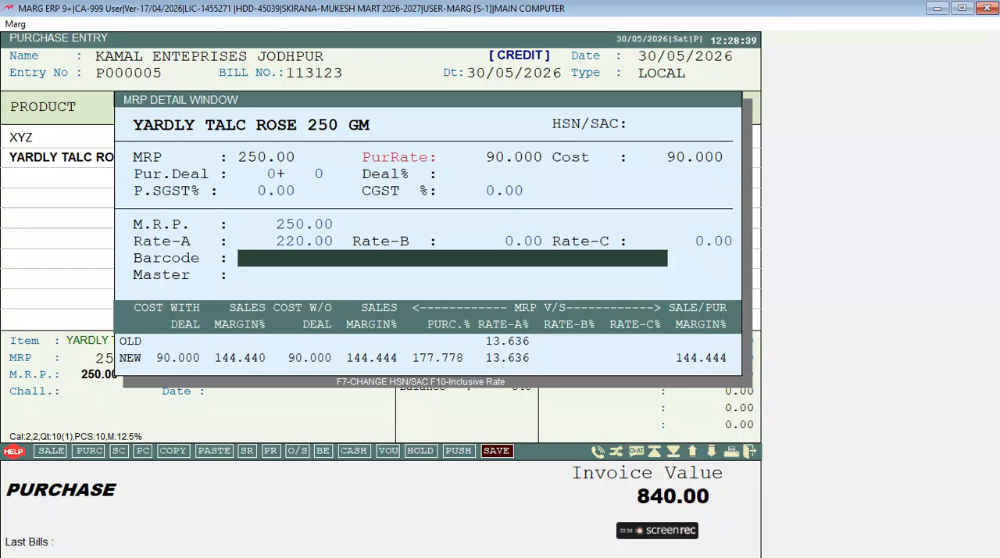
pyautogui.write('89090090900990')
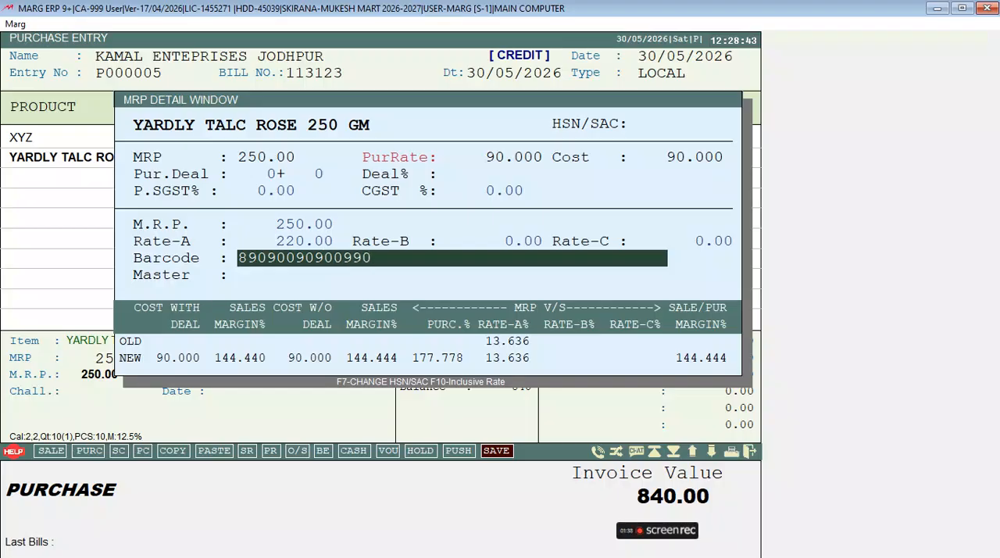
pyautogui.press('Return')
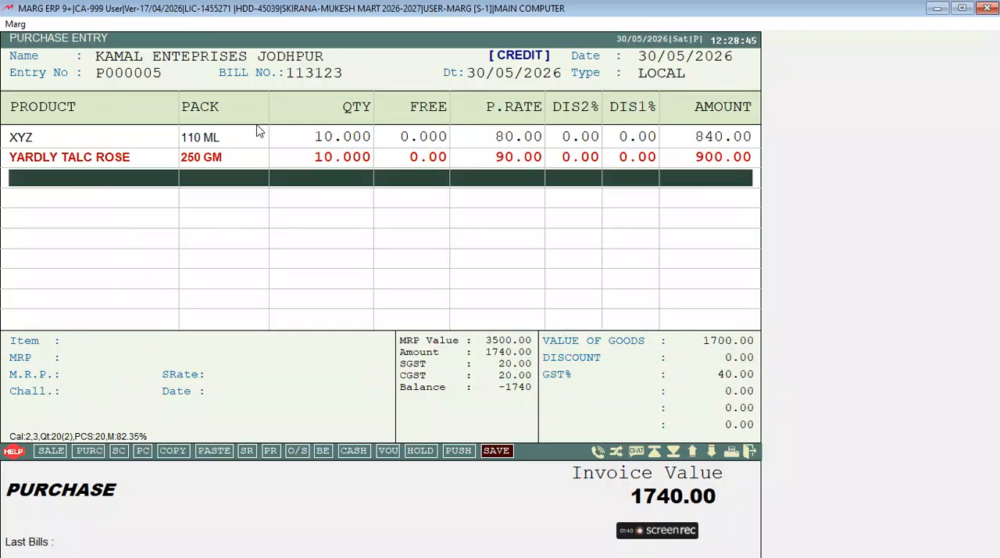
# Step: Finish the item list, leave the additional bill charges at zero and save the purchase bill
pyautogui.press('Escape')
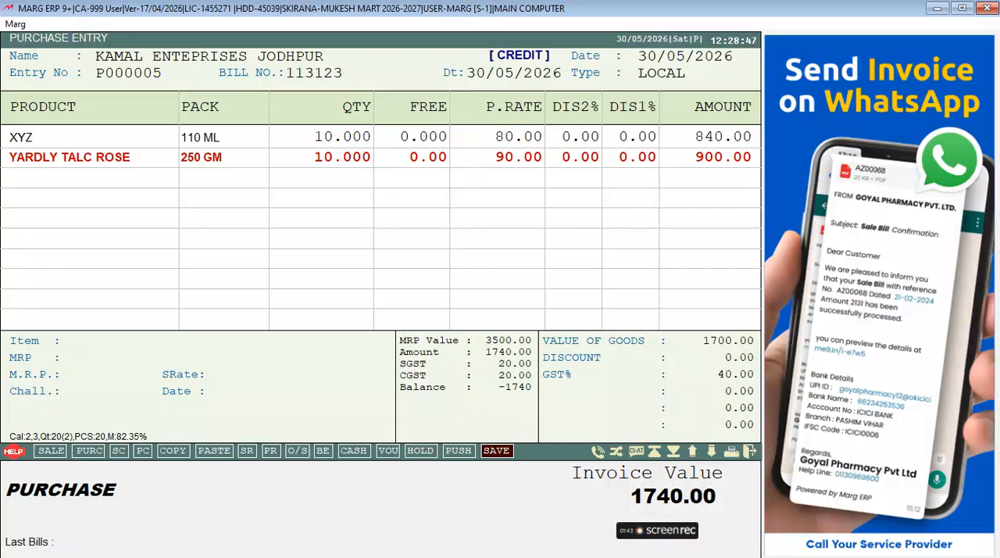
pyautogui.press('Return')
pyautogui.press('Return')
pyautogui.press('Return')
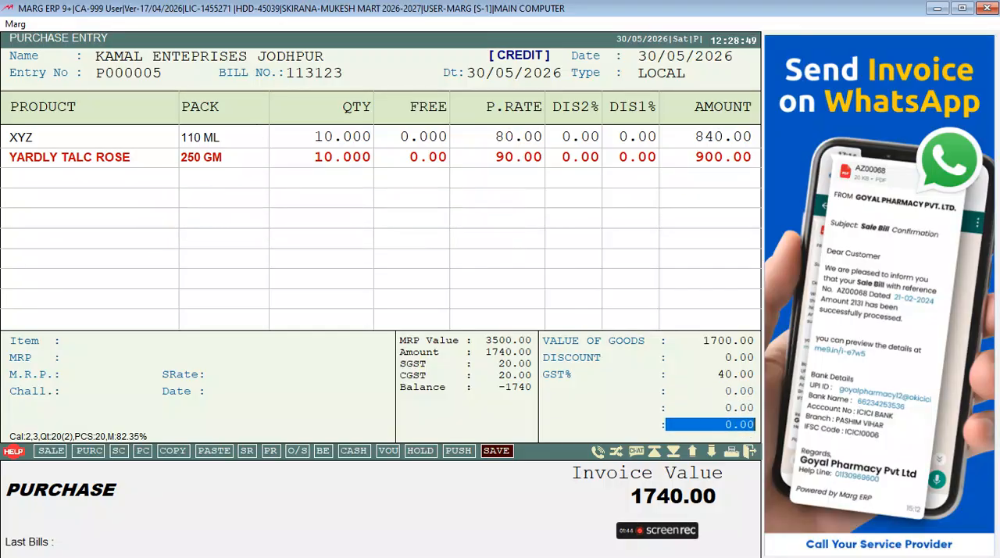
pyautogui.press('Return')
pyautogui.press('Return')
pyautogui.press('Return')
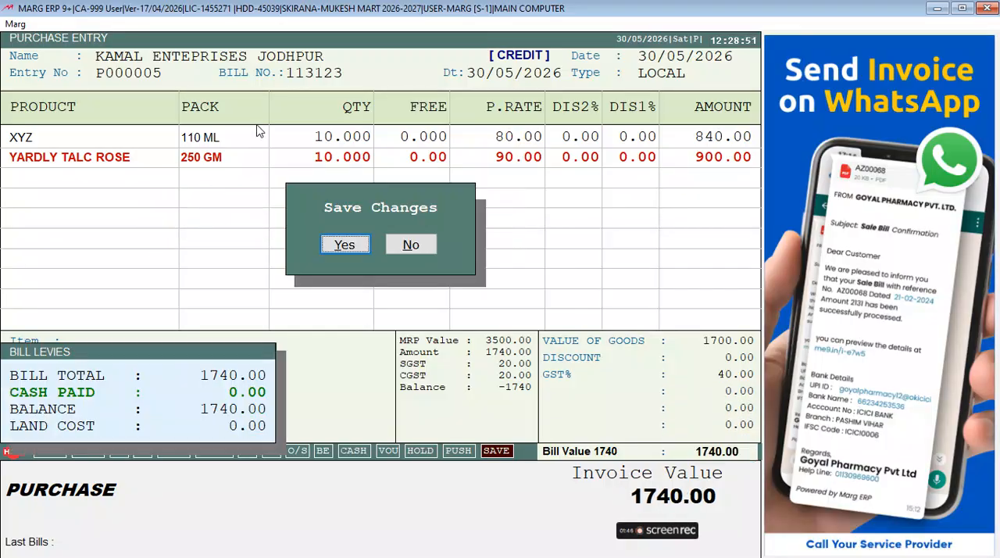
pyautogui.press('Return')
# Step: Accept the bill adjustment as new reference 113123 with 0 due days, and skip the remaining bill details
pyautogui.press('Return')
pyautogui.press('Return')
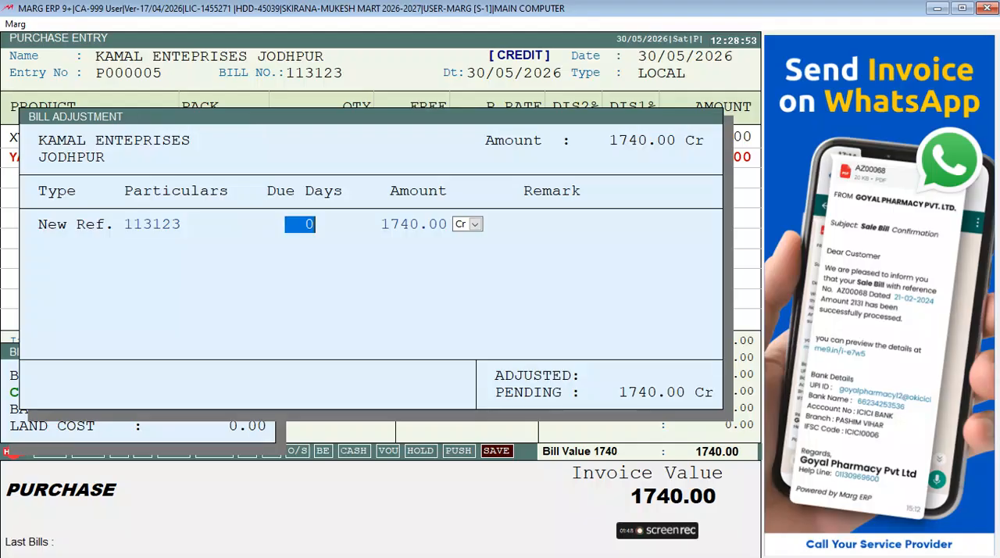
pyautogui.press('Return')
pyautogui.press('Return')
pyautogui.press('Return')
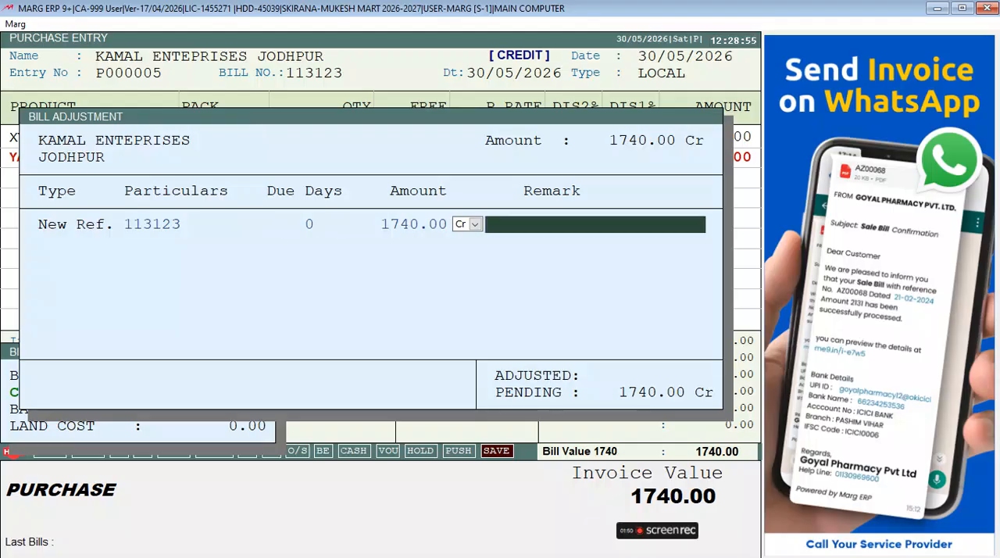
pyautogui.press('Return')
pyautogui.press('Return')
pyautogui.press('Return')
pyautogui.press('Return')
pyautogui.press('Return')
pyautogui.press('Return')
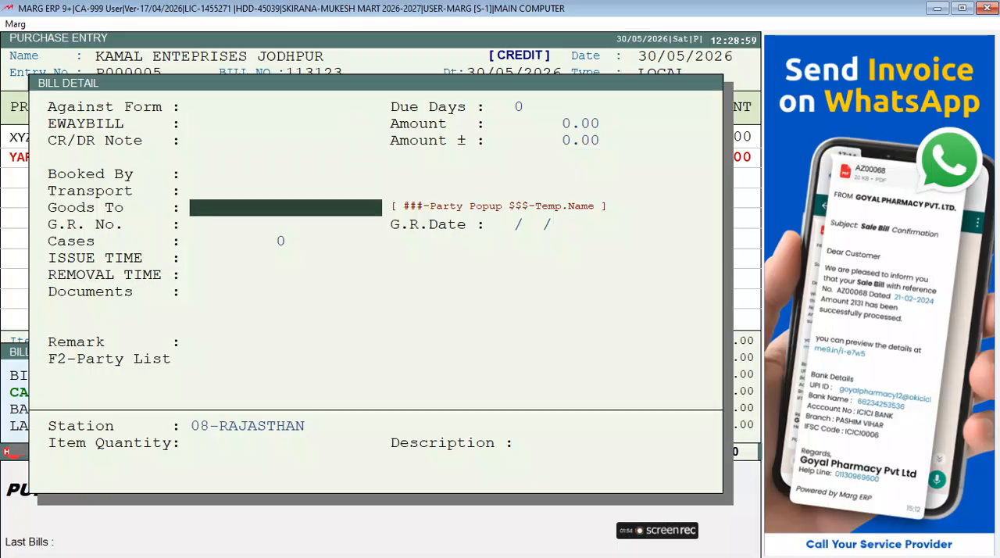
pyautogui.press('Escape')
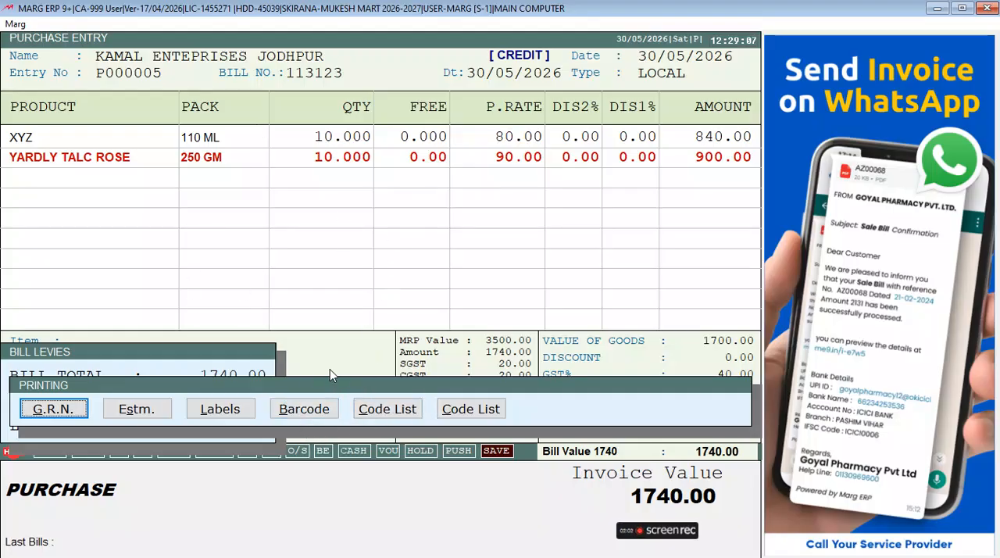
# Step: Open barcode printing for the bill with format 38 - 15 BARCODE, Printables, starting label 1, date d/m/y and no remark
pyautogui.click(326, 414)
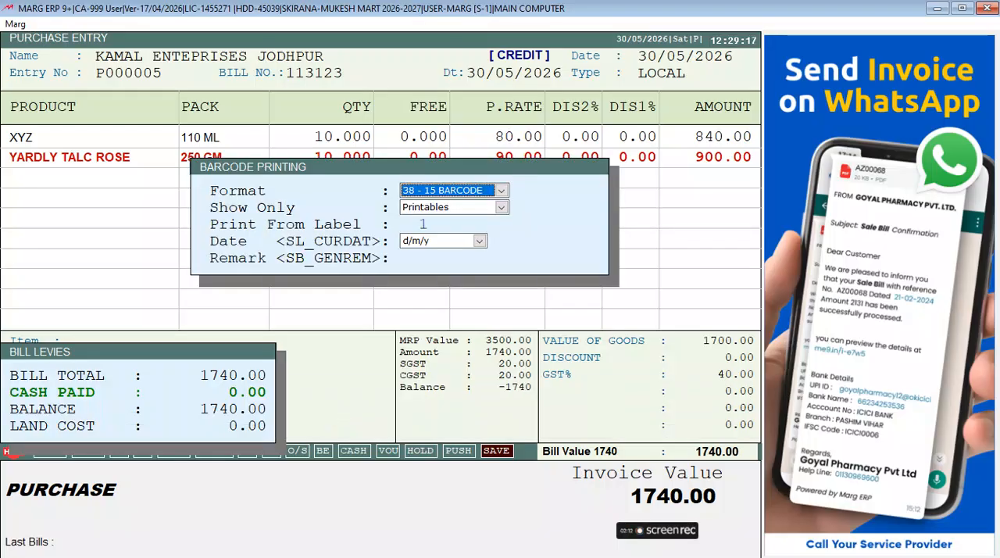
pyautogui.press('Down')
pyautogui.press('Down')
pyautogui.press('Up')
pyautogui.press('Down')
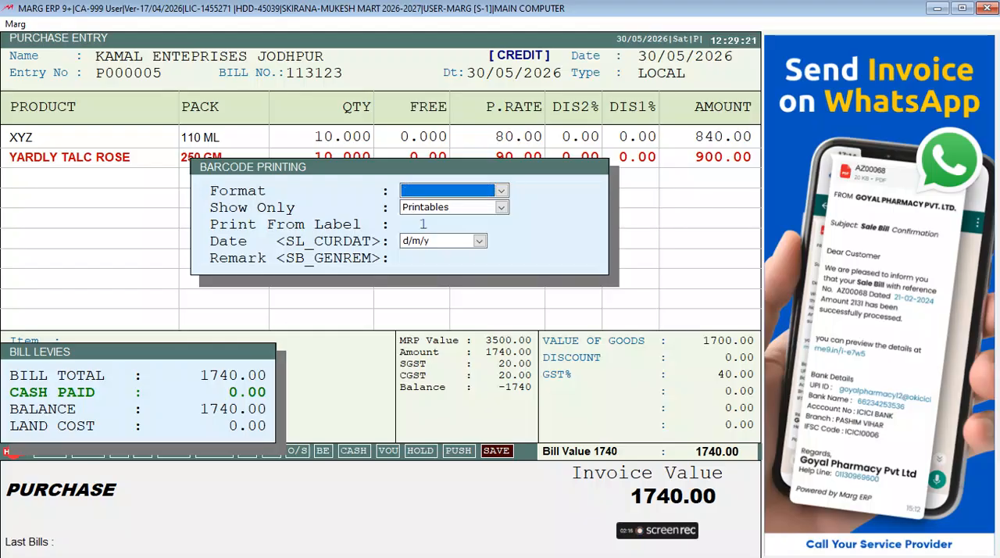
pyautogui.press('Up')
pyautogui.press('Up')
pyautogui.press('Down')
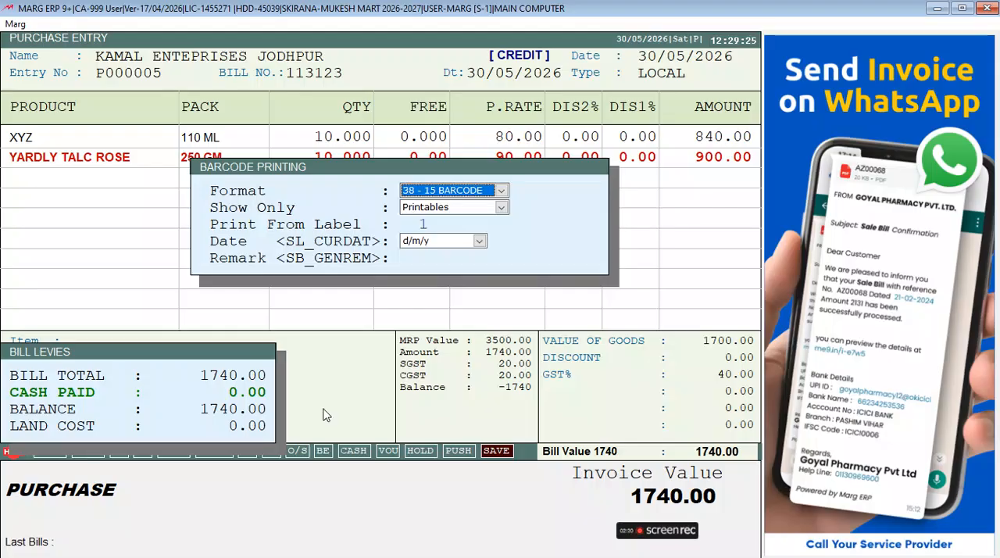
pyautogui.press('Return')
pyautogui.press('Return')
pyautogui.press('Return')
pyautogui.press('Return')
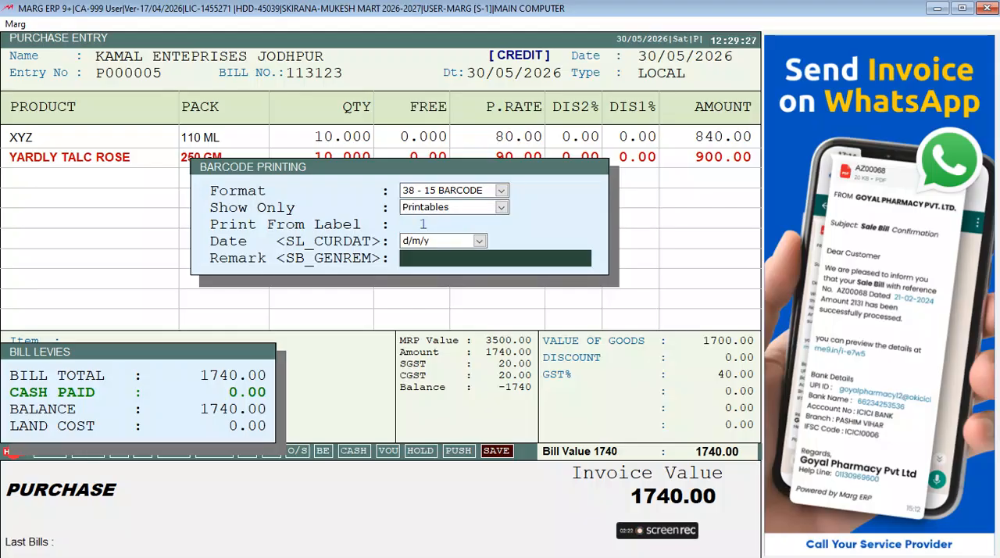
pyautogui.press('Return')
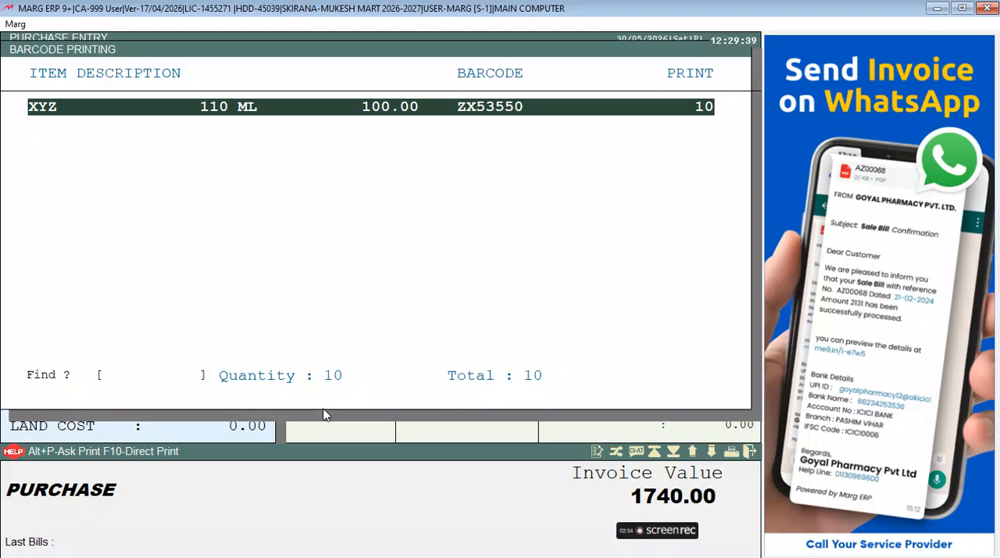
# Step: Try print quantities of 2 and 1 for the XYZ barcode labels, and set the quantity back to 10
pyautogui.press('Return')
pyautogui.press('Return')
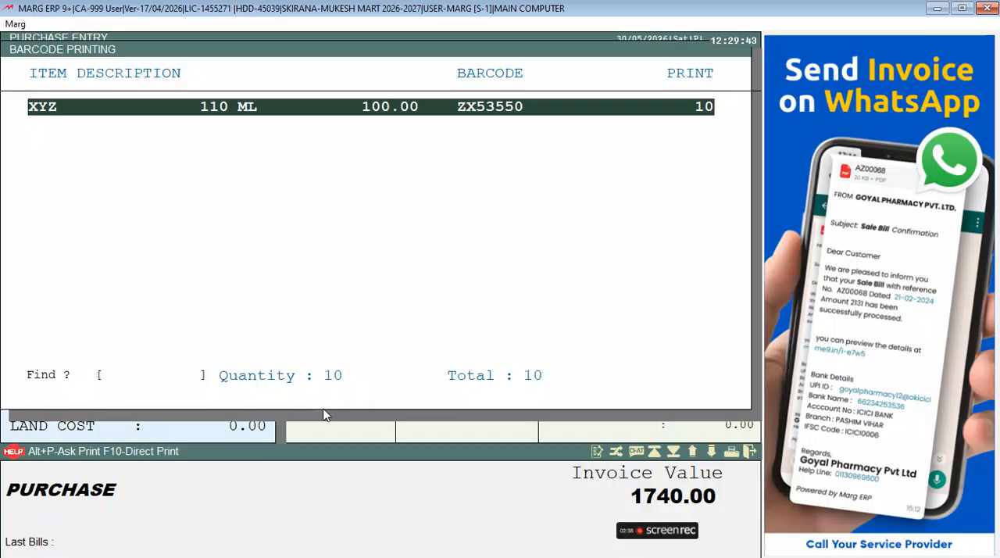
pyautogui.press('Return')
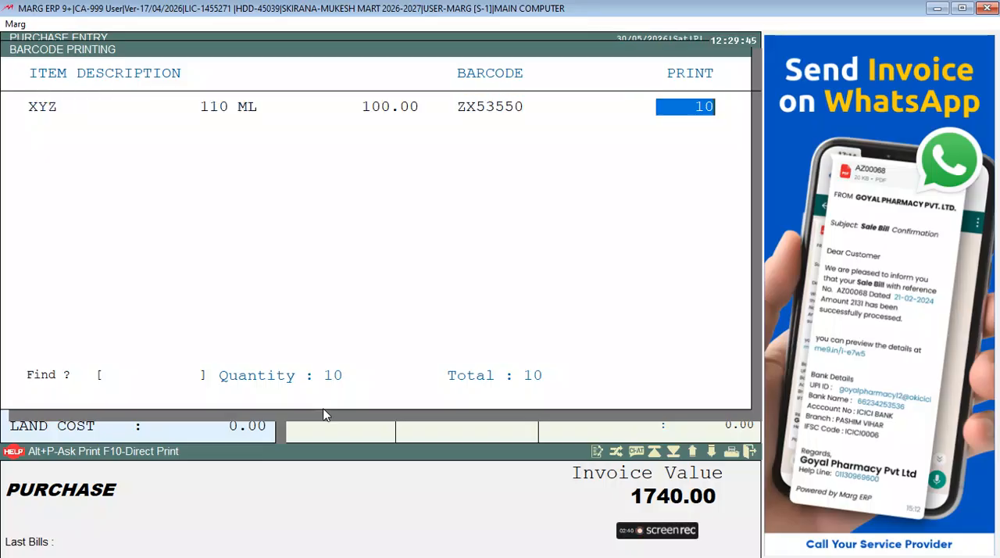
pyautogui.write('2')
pyautogui.press('Return')
pyautogui.press('Return')
pyautogui.write('1')
pyautogui.press('Return')
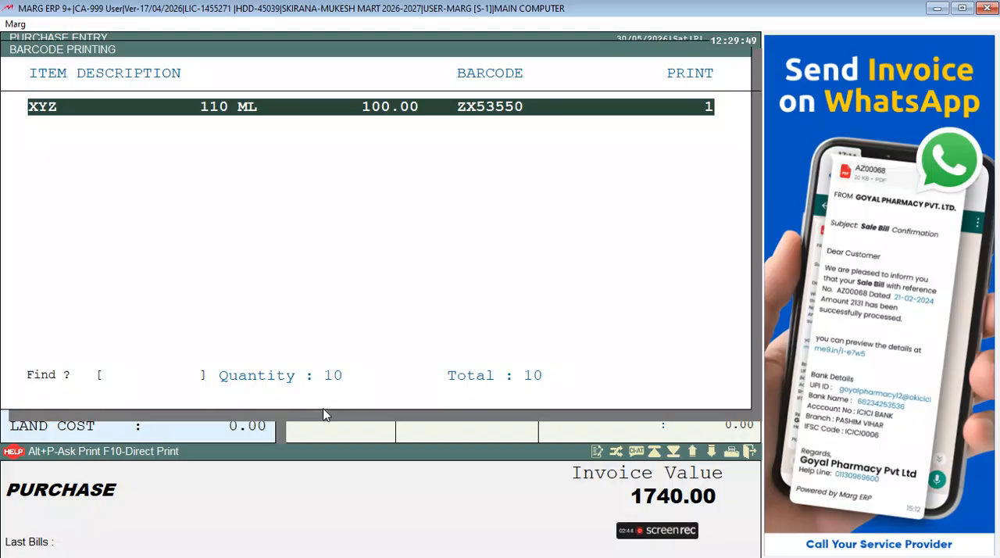
pyautogui.press('Return')
pyautogui.write('10')
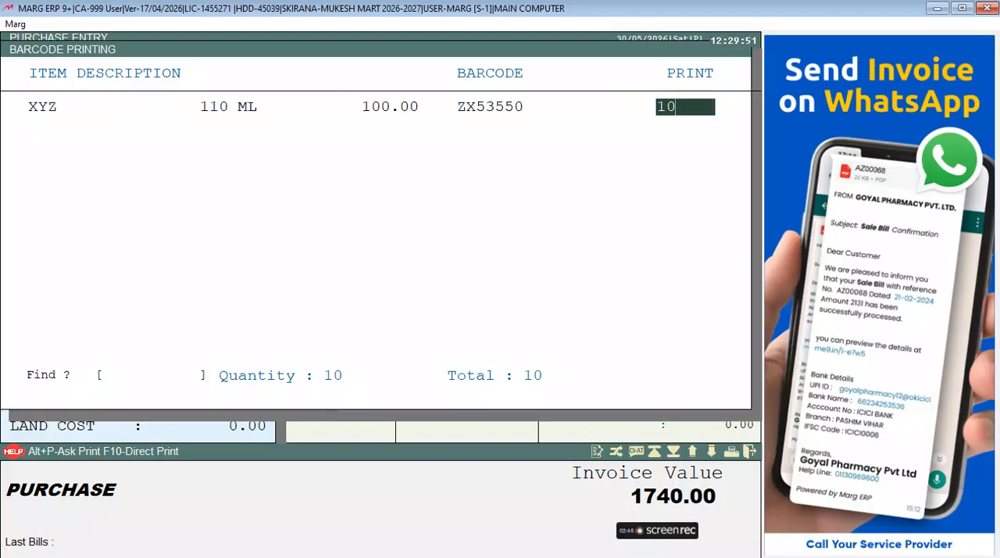
pyautogui.press('Return')
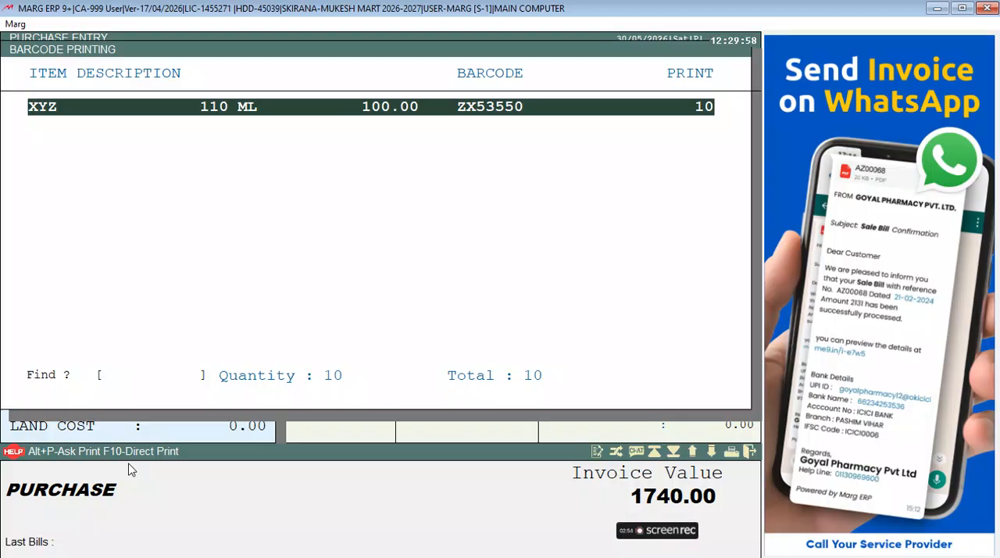
# Step: Print the XYZ barcode labels directly, and leave the bill's printing options and the purchase entry
pyautogui.press('F10')
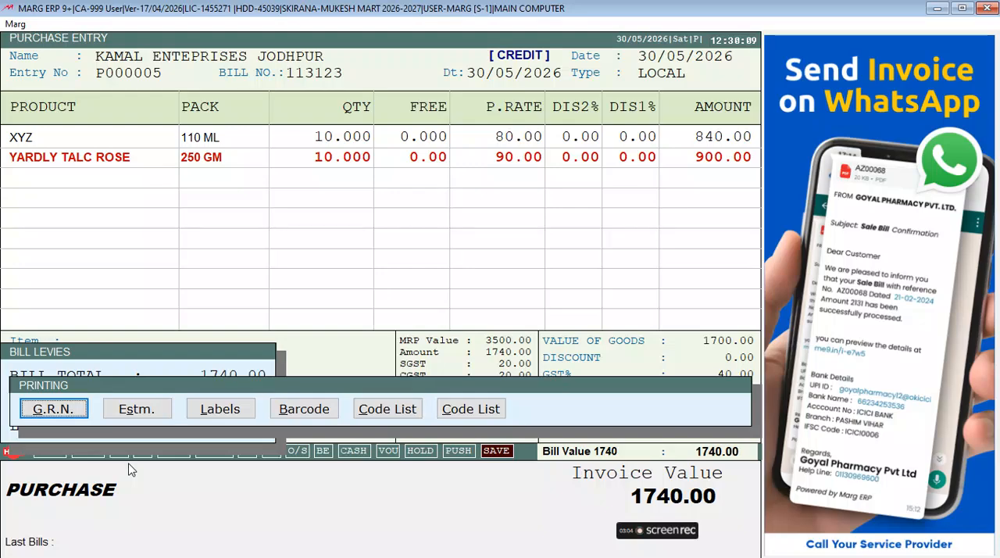
pyautogui.press('Escape')
pyautogui.press('Escape')
pyautogui.press('Escape')
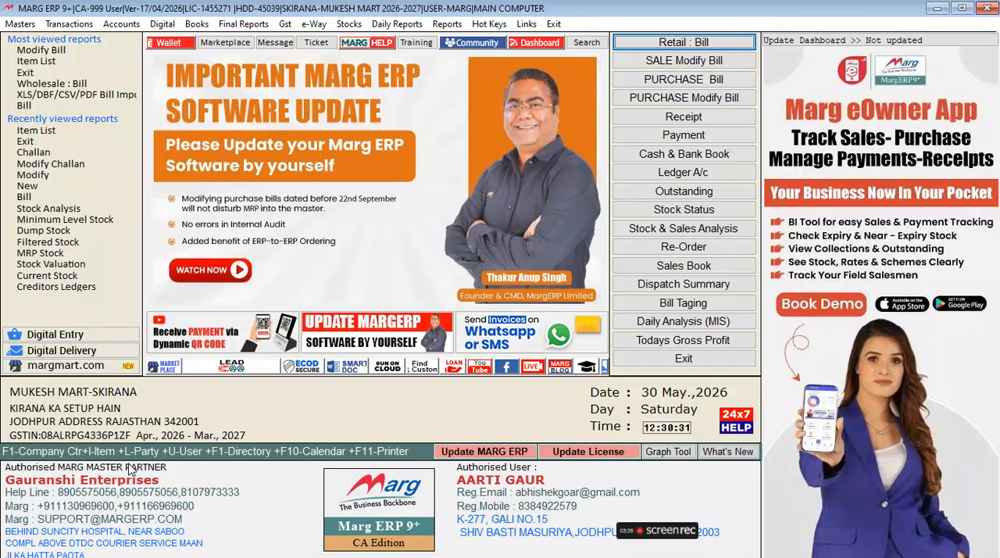
# Step: Open the item list and find the item XYZ
pyautogui.hotkey('ctrl', 'i')
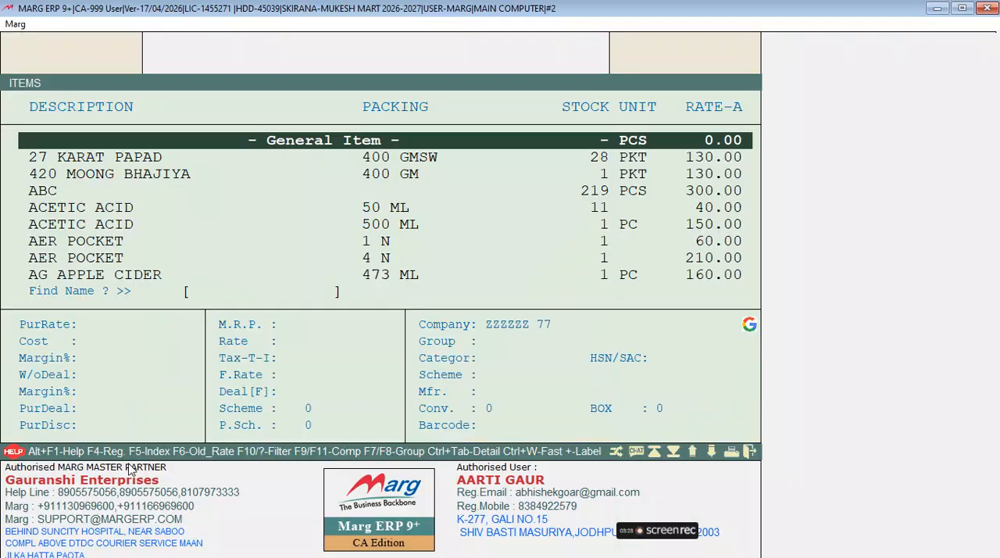
pyautogui.press('Escape')
pyautogui.hotkey('ctrl', 'i')
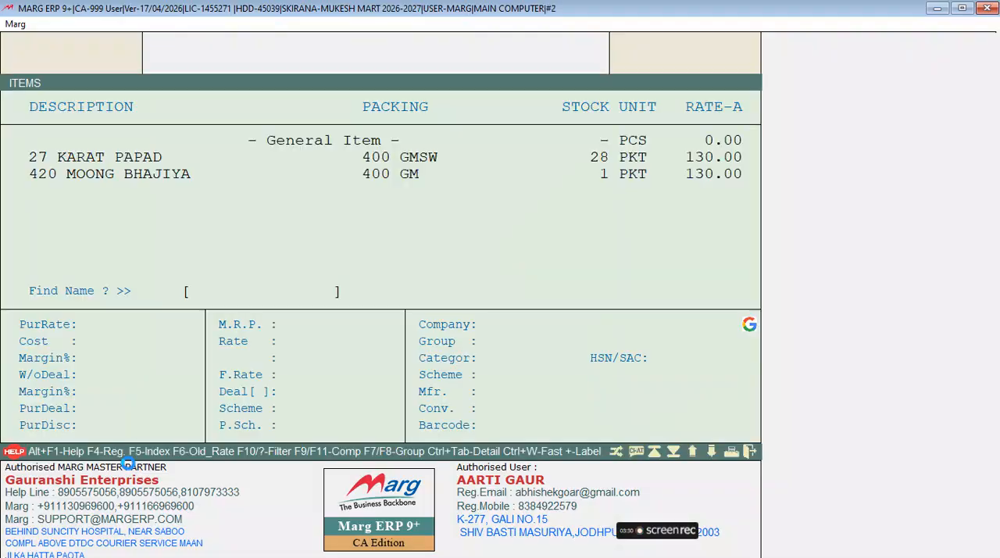
pyautogui.press('Down')
pyautogui.press('Down')
pyautogui.press('Down')
pyautogui.press('Down')
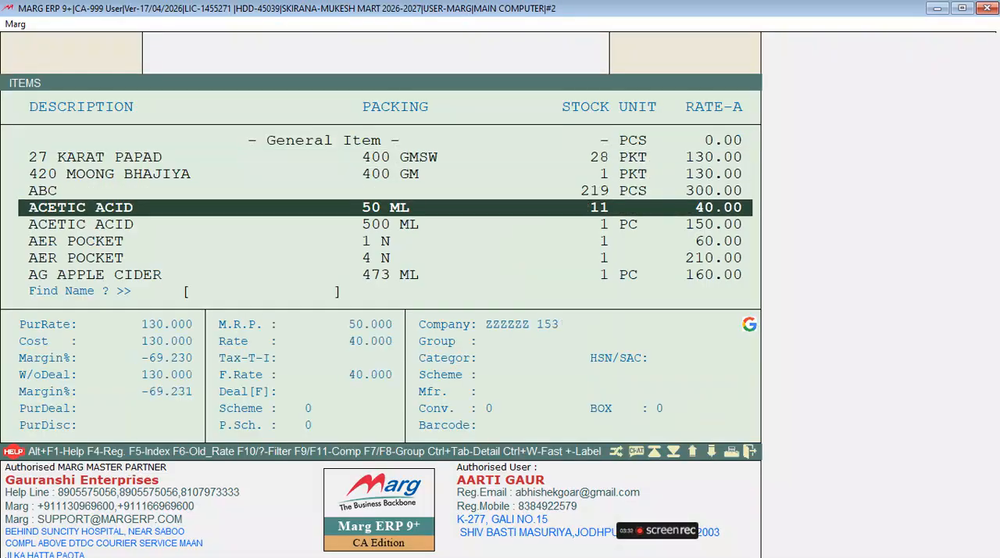
pyautogui.write('XYZ')
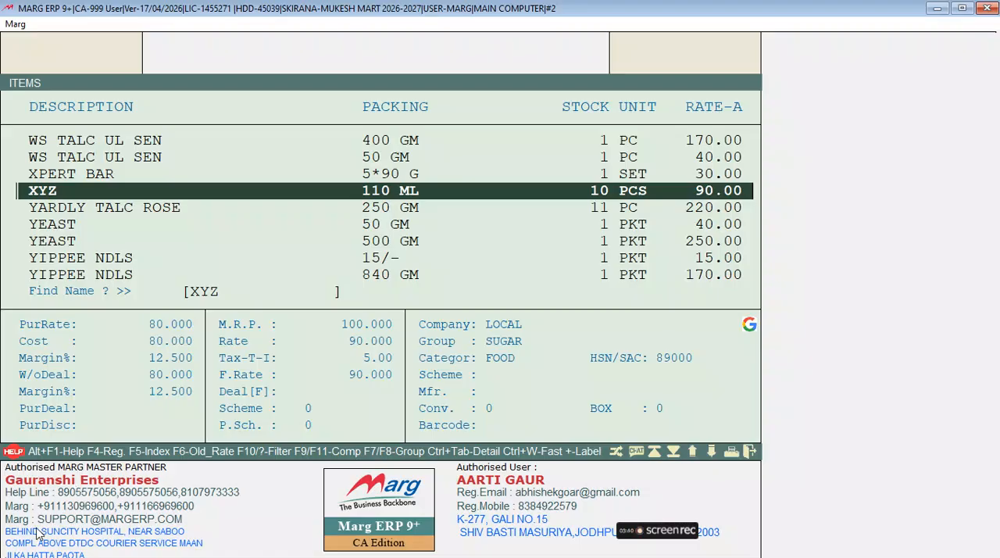
# Step: Open barcode label printing for XYZ from the item list with format 38 - 15 BARCODE and Printables
pyautogui.click(576, 455)
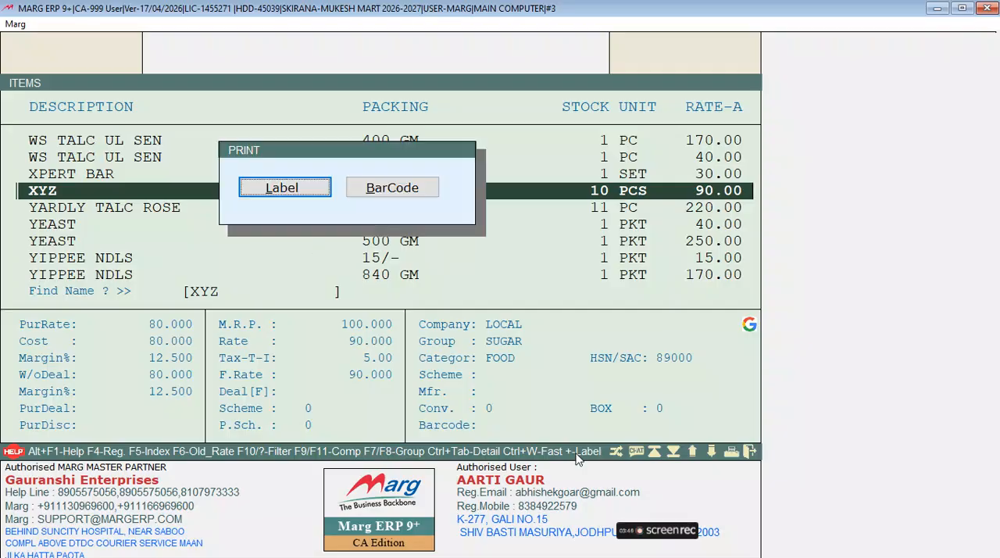
pyautogui.press('Right')
pyautogui.press('Left')
pyautogui.press('Right')
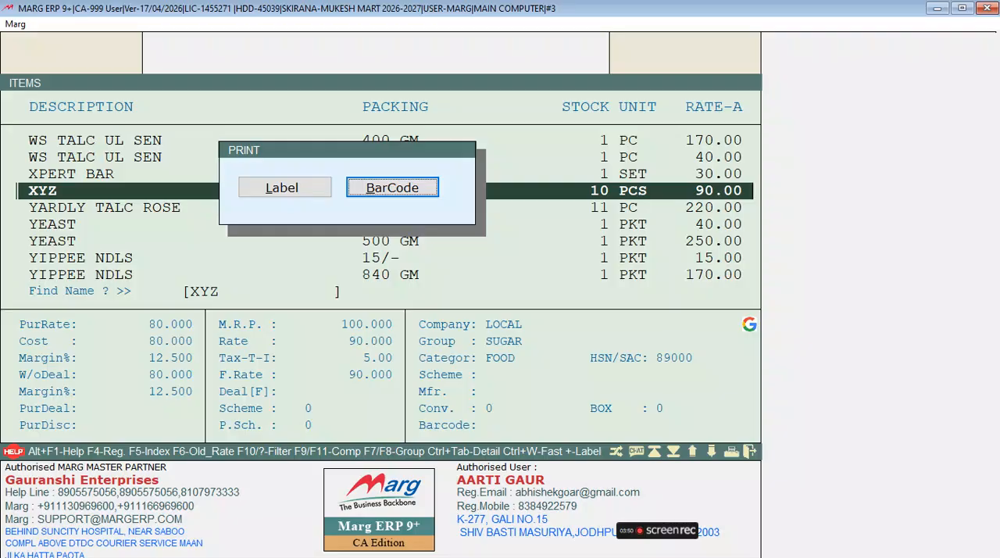
pyautogui.press('Return')
pyautogui.press('Return')
pyautogui.press('Return')
pyautogui.press('Return')
pyautogui.press('Return')
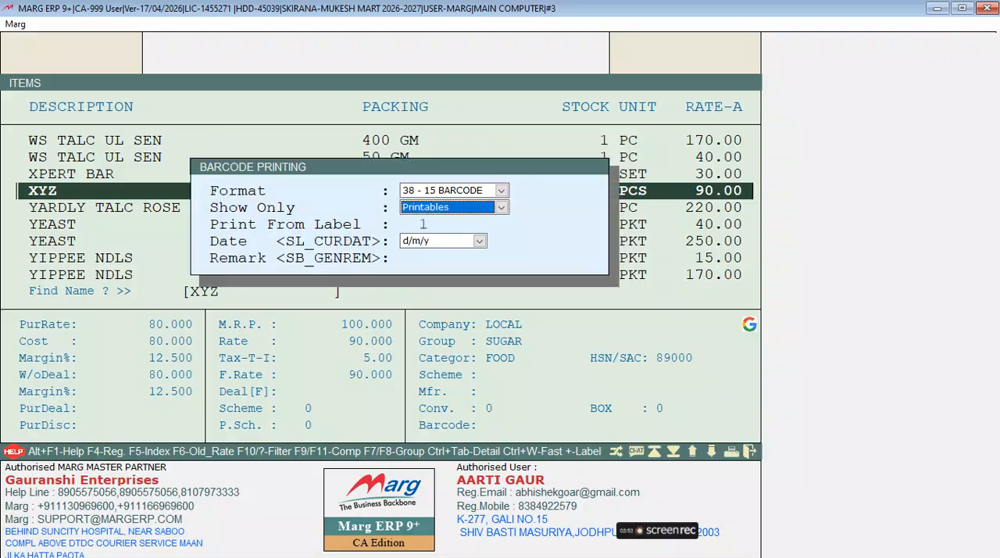
pyautogui.press('Return')
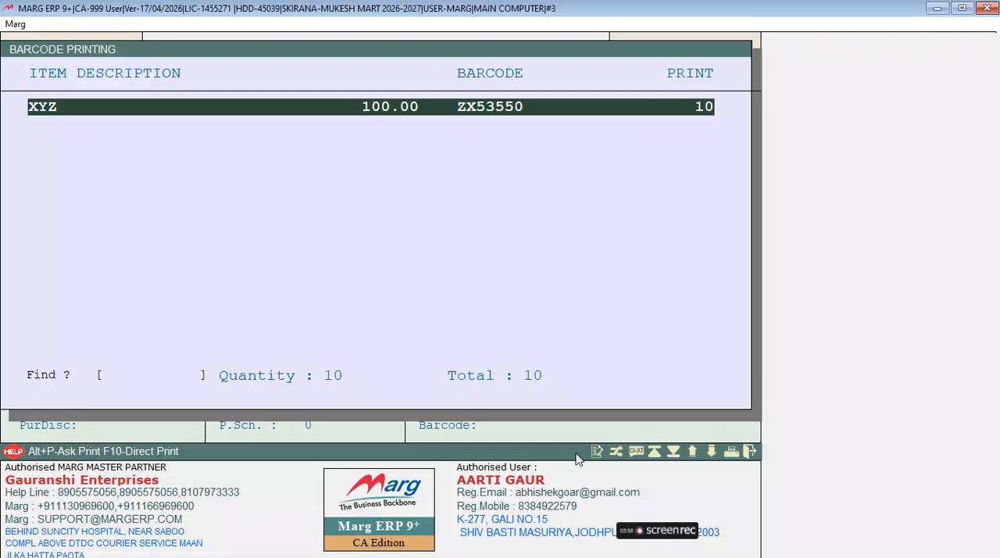
# Step: Try print quantities of 1000 and 2 for the XYZ labels, and close the label list without printing
pyautogui.write('1000')
pyautogui.press('Return')
pyautogui.press('Return')
pyautogui.press('Return')
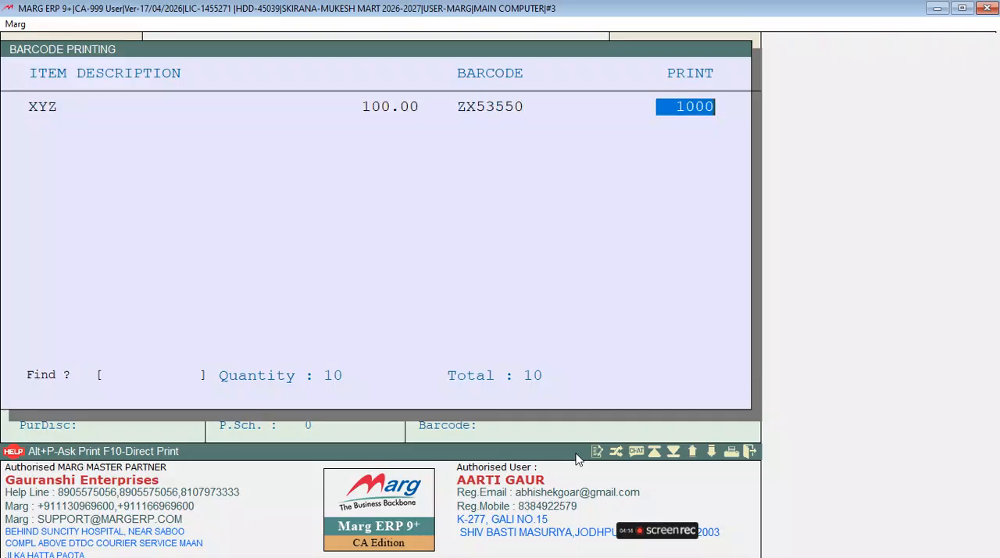
pyautogui.write('2')
pyautogui.press('Return')
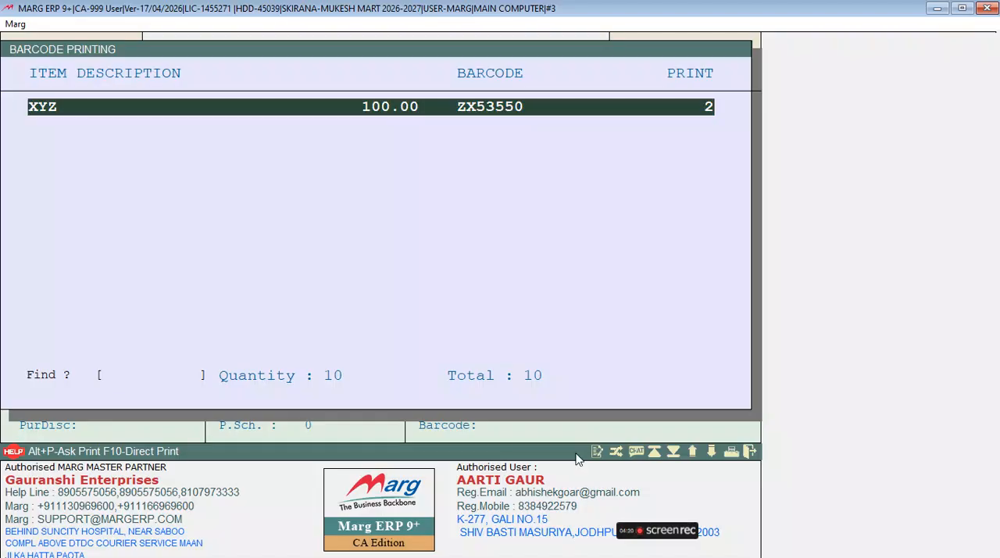
pyautogui.press('Escape')
# Step: Reopen barcode printing for XYZ with format 38 - 15 BARCODE, Printables and starting label 1, and edit its print quantity
pyautogui.press('Right')
pyautogui.press('Return')
pyautogui.click(577, 458)
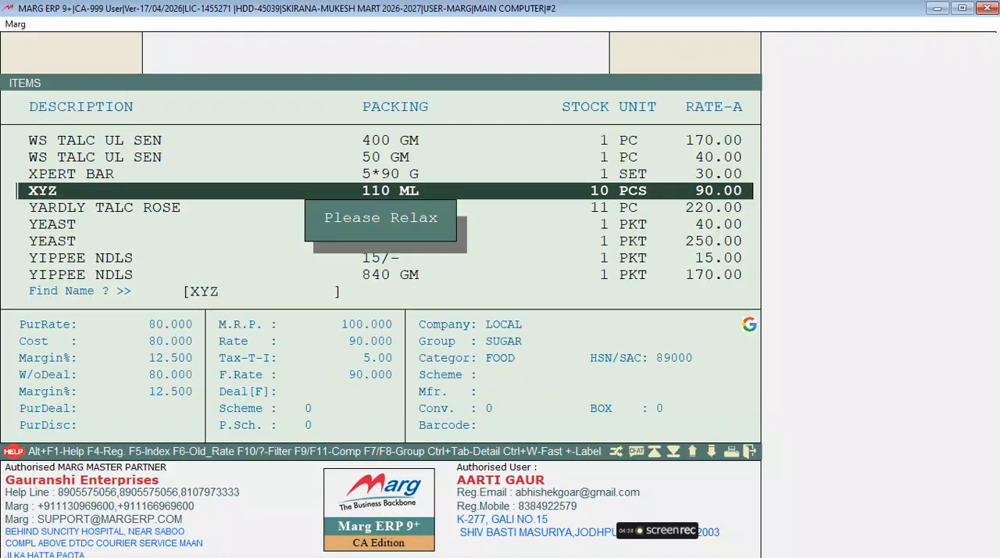
pyautogui.press('Return')
pyautogui.press('Return')
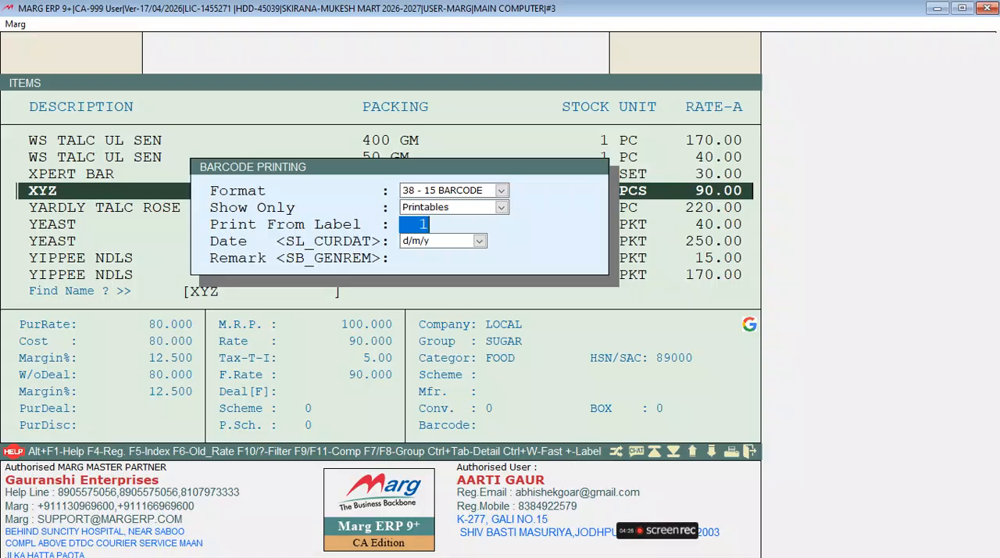
pyautogui.press('Return')
pyautogui.press('Return')
pyautogui.press('Return')
# Step: Set the XYZ label print quantity to 2, print the labels with the ask-print option and leave the item list
pyautogui.press('Return')
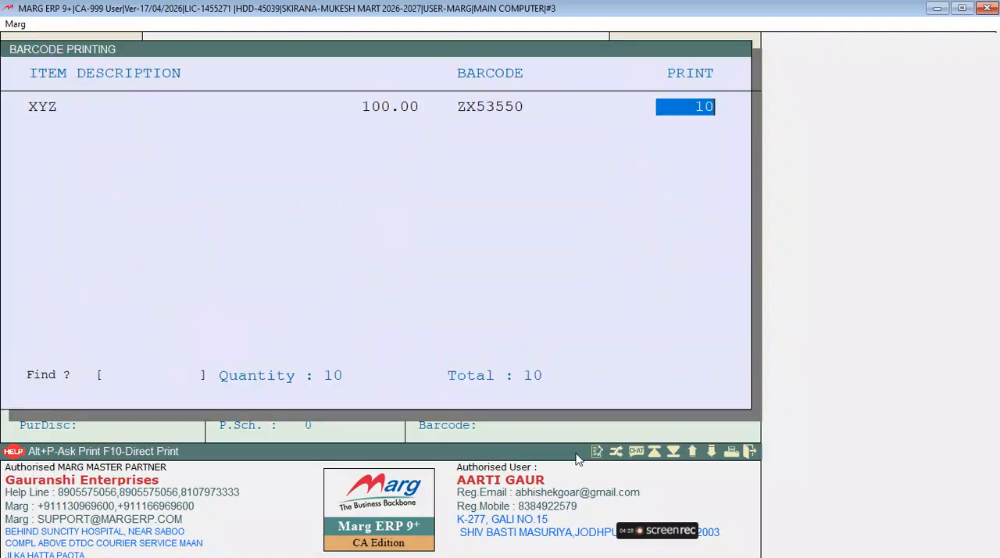
pyautogui.write('2')
pyautogui.press('Return')
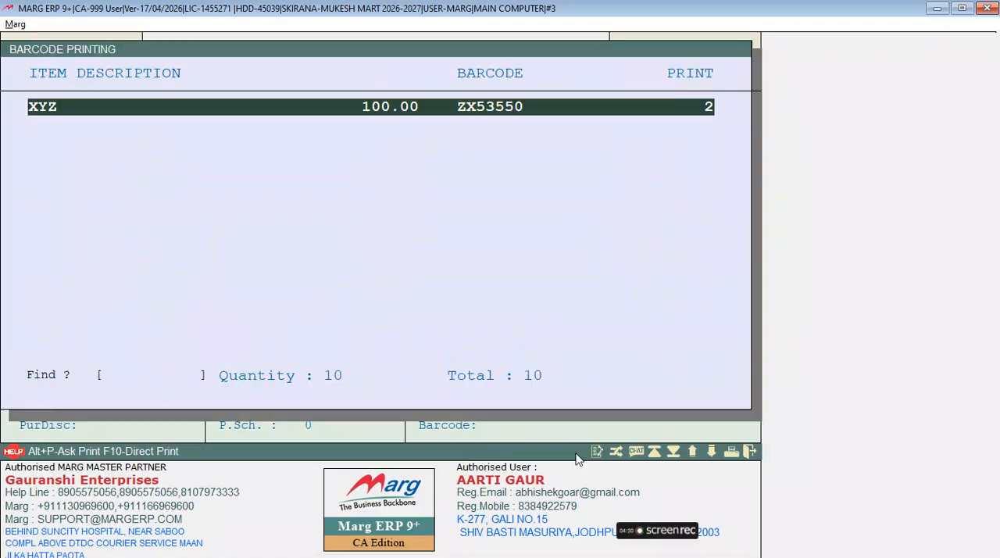
pyautogui.hotkey('alt', 'p')
pyautogui.press('Return')
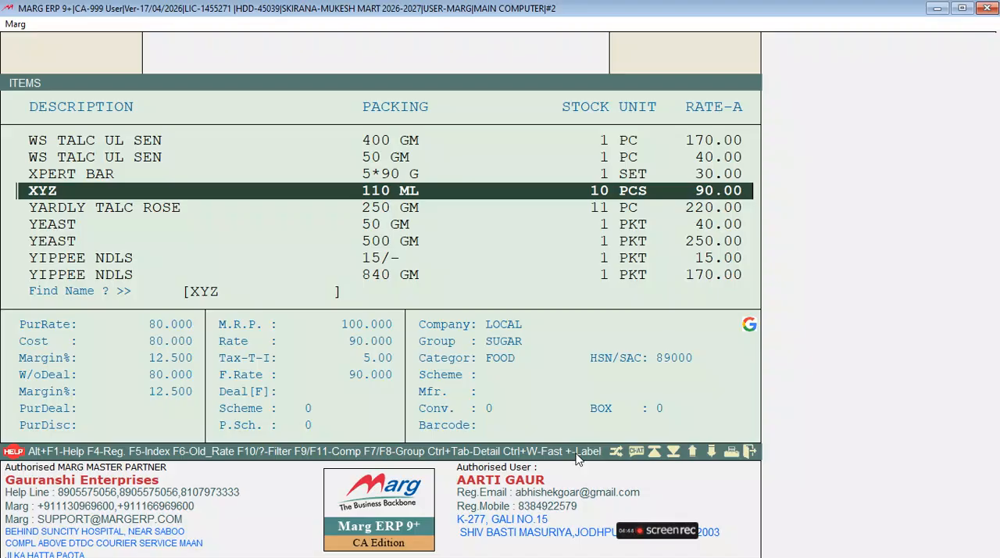
pyautogui.press('Escape')
pyautogui.press('Down')
pyautogui.press('Down')
pyautogui.press('Return')
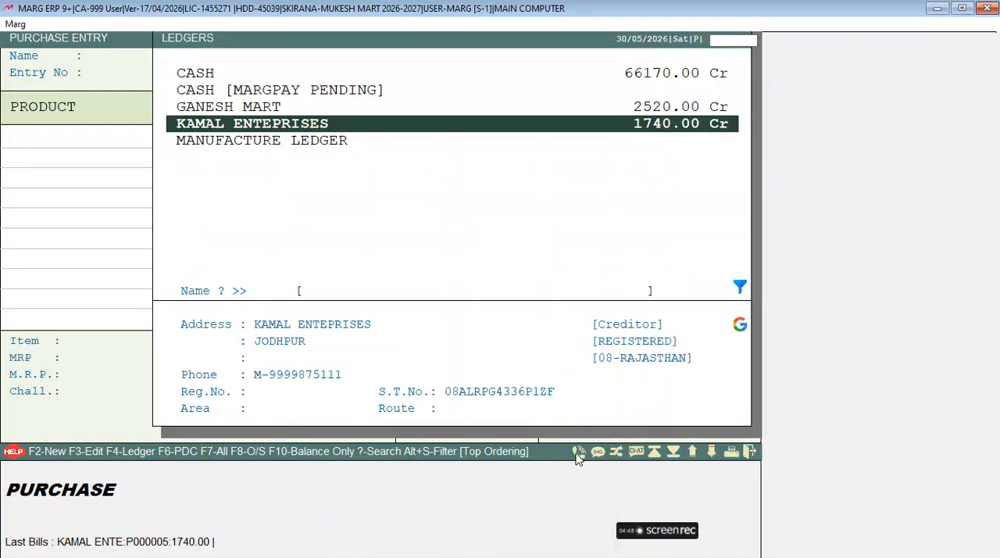
pyautogui.press('Return')
pyautogui.write('WERW')
pyautogui.press('Return')
pyautogui.press('Return')
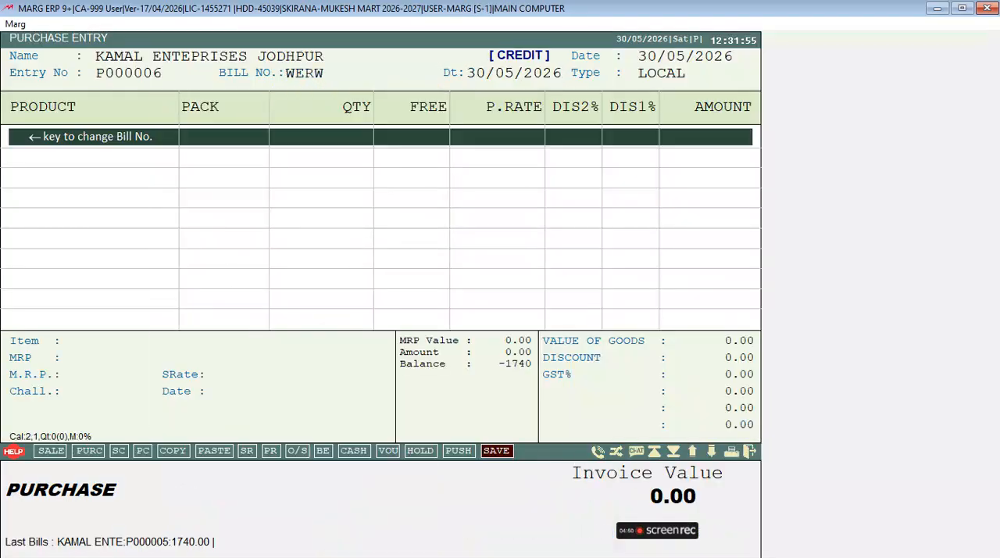
pyautogui.press('Return')
pyautogui.press('Escape')
pyautogui.press('Escape')
pyautogui.press('Escape')
# Step: Open the list of existing purchase bills for modification
pyautogui.press('Down')
pyautogui.press('Down')
pyautogui.press('Down')
pyautogui.press('Down')
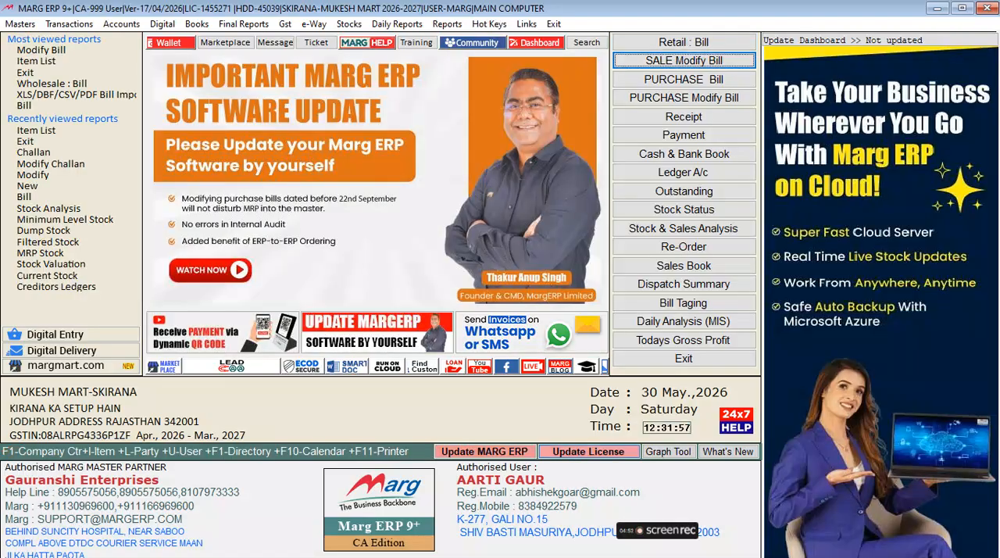
pyautogui.press('Up')
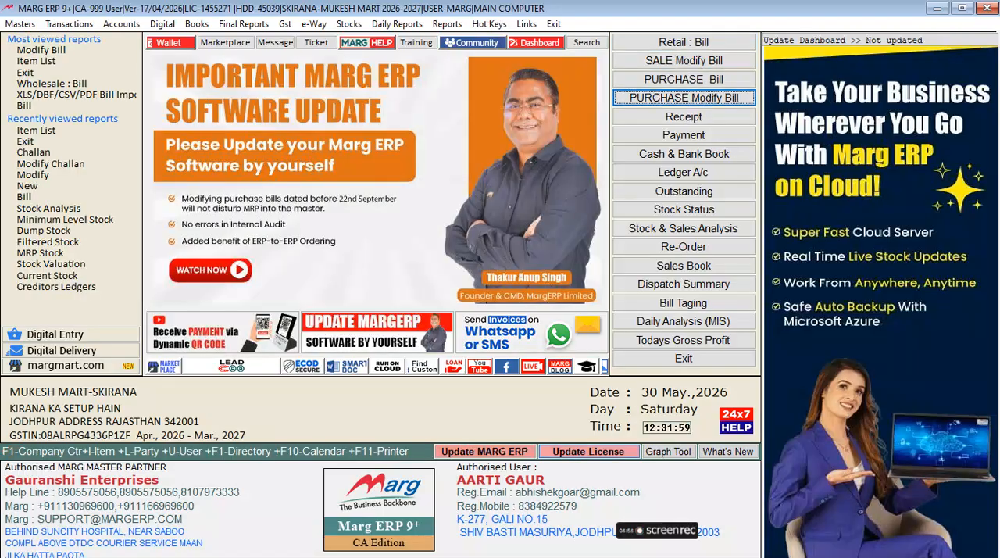
pyautogui.press('Return')
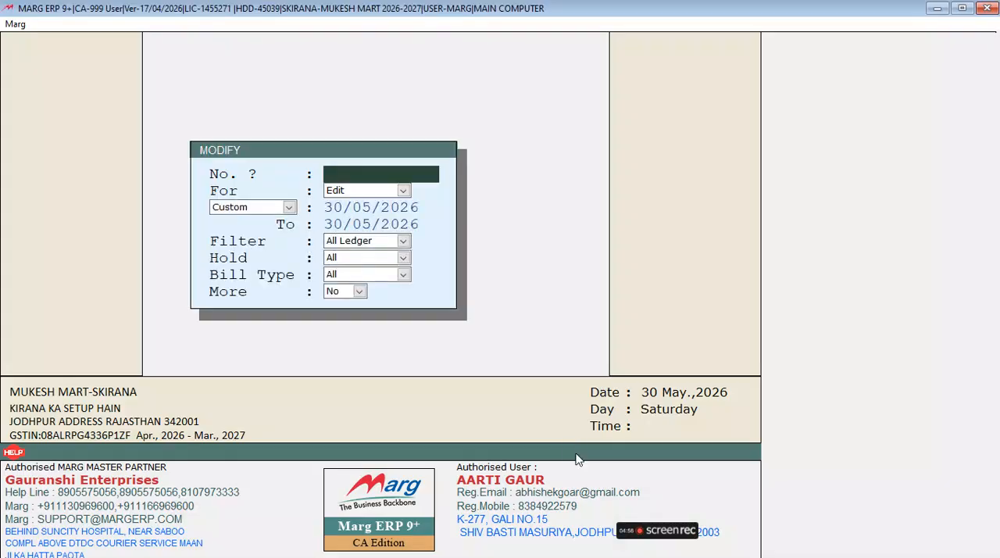
pyautogui.press('a')
pyautogui.press('Return')
pyautogui.press('Return')
pyautogui.press('Return')
pyautogui.press('Return')
pyautogui.press('Return')
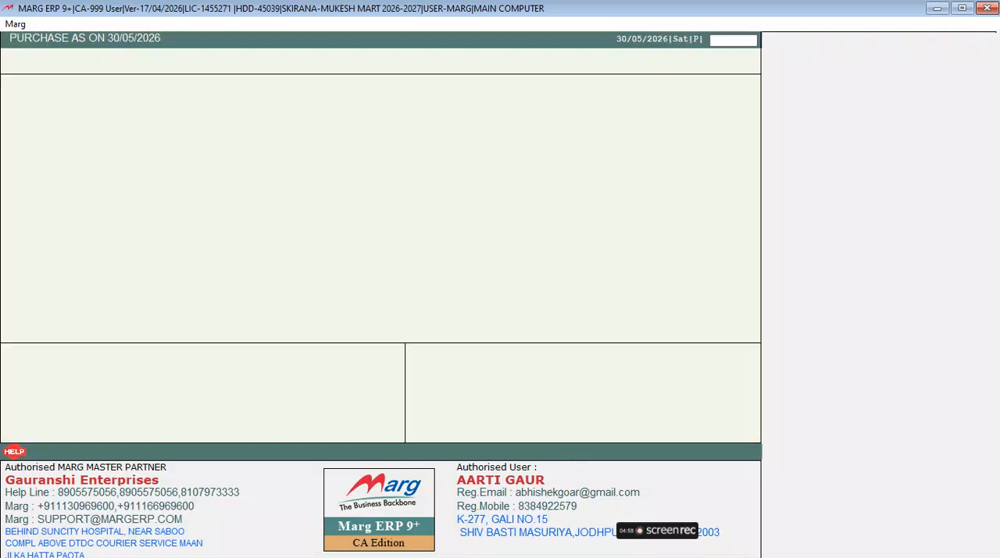
# Step: Open KAMAL ENTEPRISES bill 113123 from the purchase list and choose barcode printing among its print options
pyautogui.press('Return')
pyautogui.press('Right')
pyautogui.press('Right')
pyautogui.press('Return')
pyautogui.press('Right')
pyautogui.press('Right')
pyautogui.press('Right')
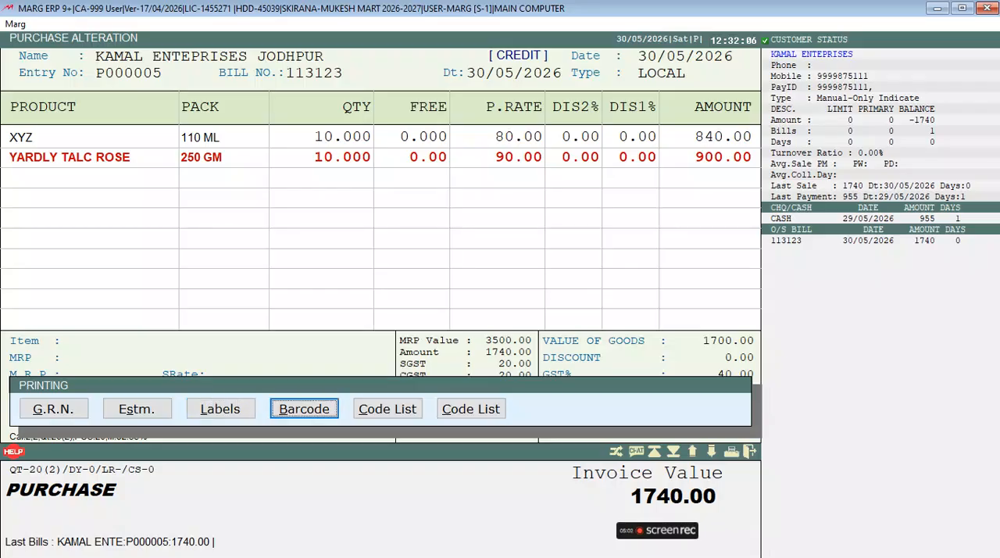
# Step: View the barcode label list of bill 113123 with the preset print settings, and close it back to the purchase list
pyautogui.press('Return')
pyautogui.press('Return')
pyautogui.press('Return')
pyautogui.press('Return')
pyautogui.press('Return')
pyautogui.press('Return')
pyautogui.press('Return')
pyautogui.press('Escape')
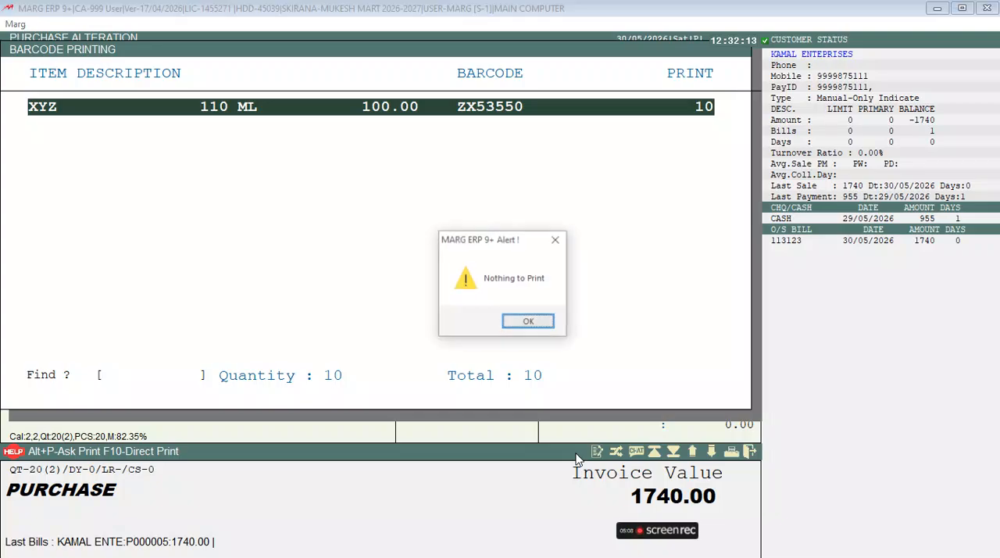
pyautogui.press('Escape')
pyautogui.press('Escape')
# Step: Select GANESH MART bill SDFSDF in the purchase list and open its print options
pyautogui.press('Up')
pyautogui.press('Up')
pyautogui.press('Down')
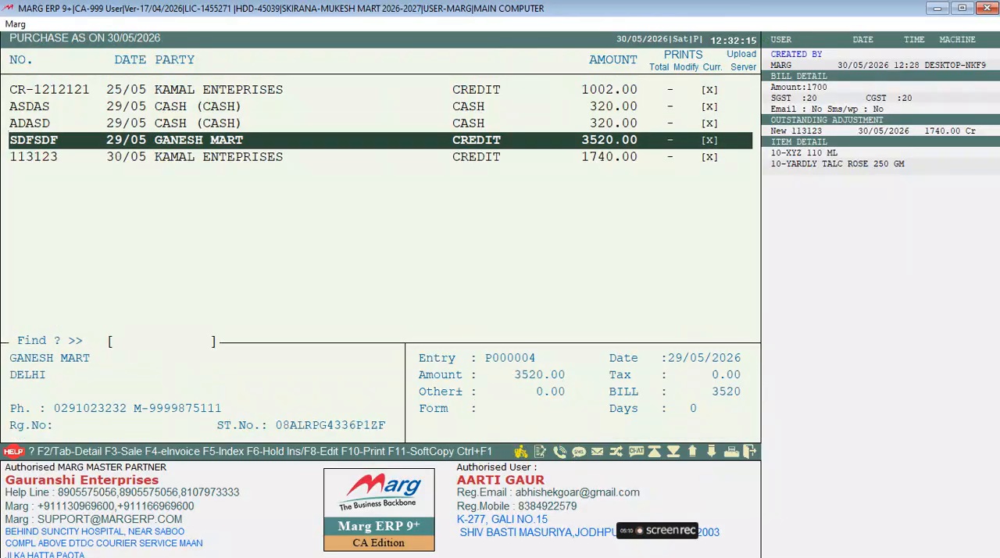
pyautogui.press('Return')
pyautogui.press('Right')
pyautogui.press('Right')
pyautogui.press('Return')
# Step: Choose barcode printing for bill SDFSDF and open its label list with format 38 - 15 BARCODE and Printables only
pyautogui.press('Right')
pyautogui.press('Right')
pyautogui.press('Right')
pyautogui.press('Return')
pyautogui.press('Return')
pyautogui.press('Return')
pyautogui.press('Return')
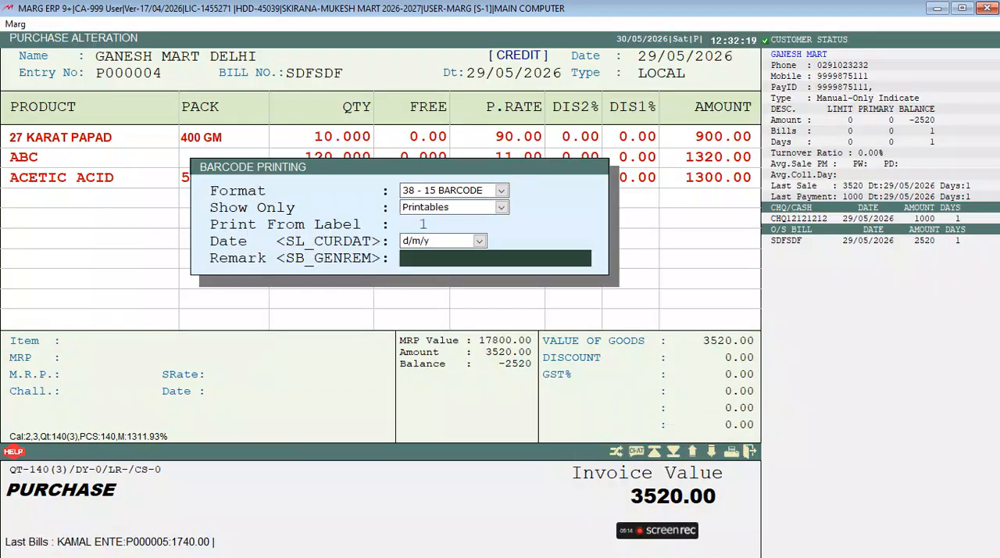
pyautogui.press('Return')
# Step: Set the number of labels to print to 2 each for 27 KARAT PAPAD, ABC and ACETIC ACID
pyautogui.press('Down')
pyautogui.press('Down')
pyautogui.press('Up')
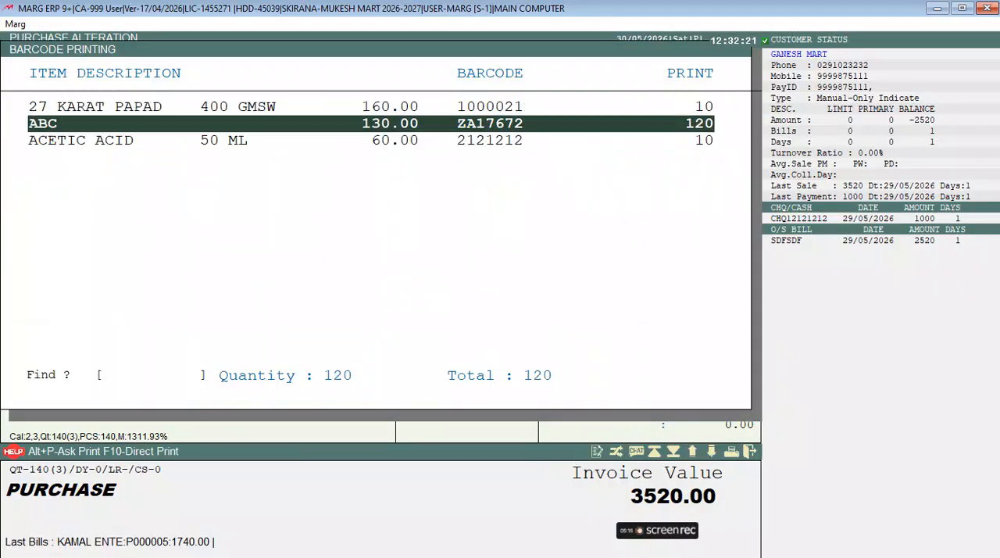
pyautogui.press('Up')
pyautogui.press('Return')
pyautogui.write('2')
pyautogui.press('Return')
pyautogui.press('Return')
pyautogui.write('2')
pyautogui.press('Return')
pyautogui.press('Return')
pyautogui.write('2')
# Step: Print the barcode labels of bill SDFSDF directly and leave the bill's print options
pyautogui.press('Return')
pyautogui.press('Up')
pyautogui.press('Up')
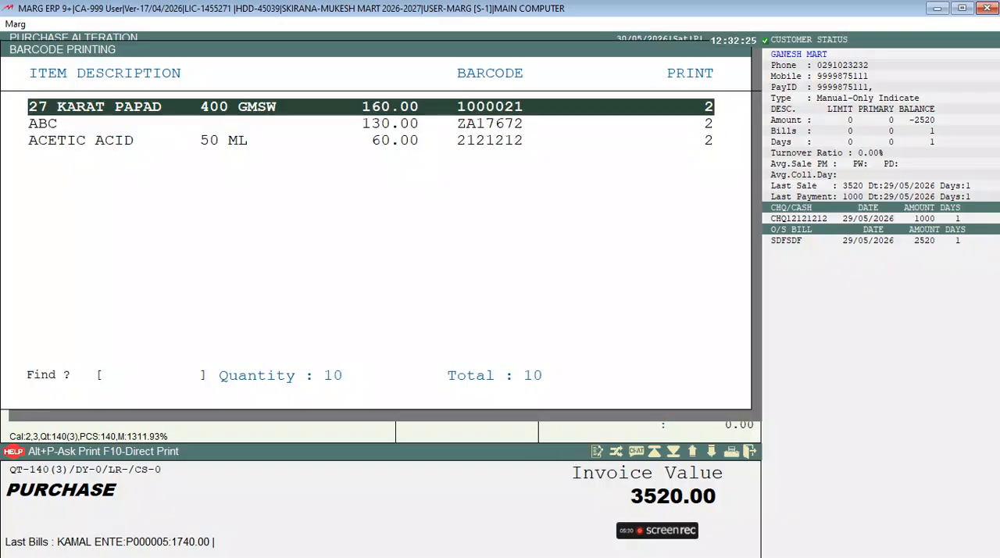
pyautogui.press('F10')
pyautogui.press('Return')
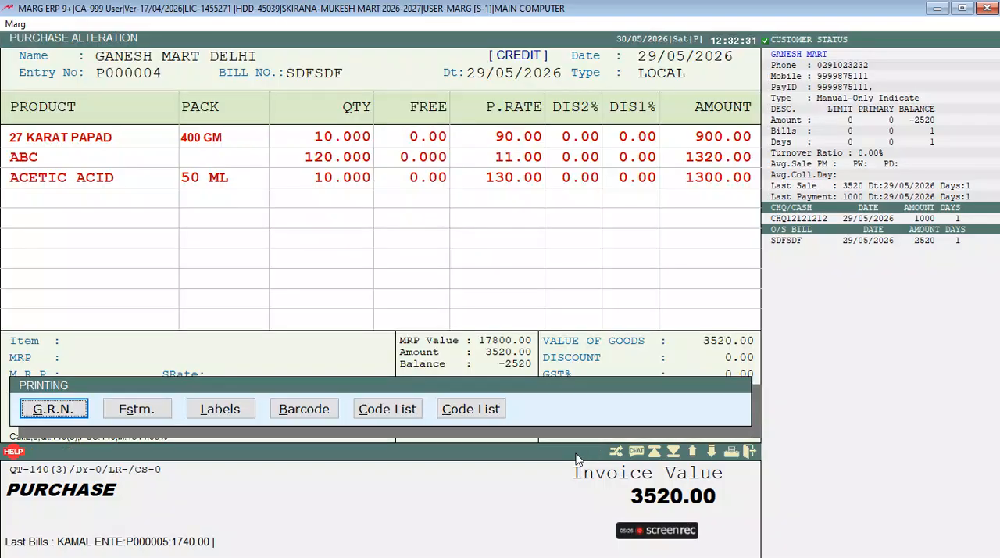
pyautogui.press('Escape')
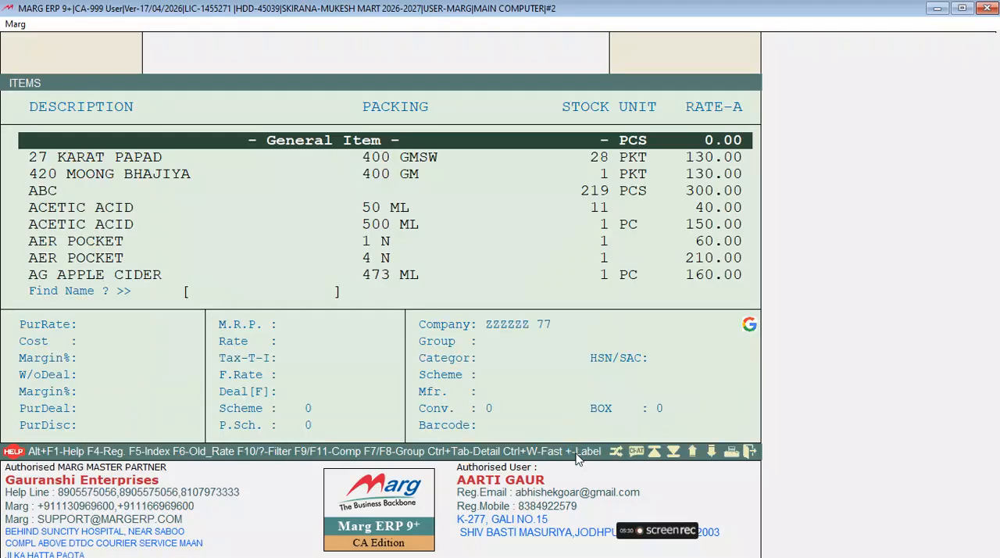
# Step: Close the item list and return to the main screen
pyautogui.press('Escape')
pyautogui.hotkey('alt', 't')
pyautogui.press('Escape')
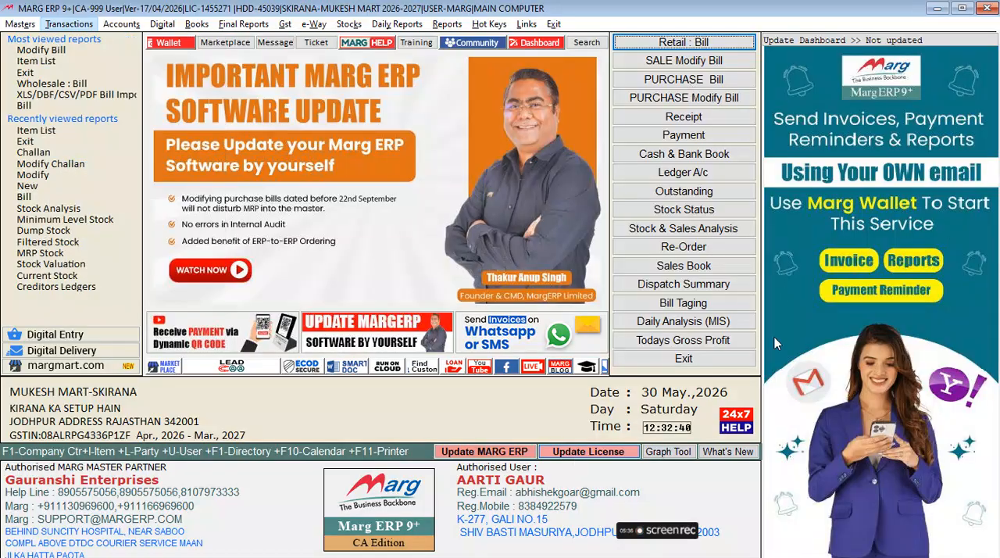
pyautogui.moveTo(688, 541)
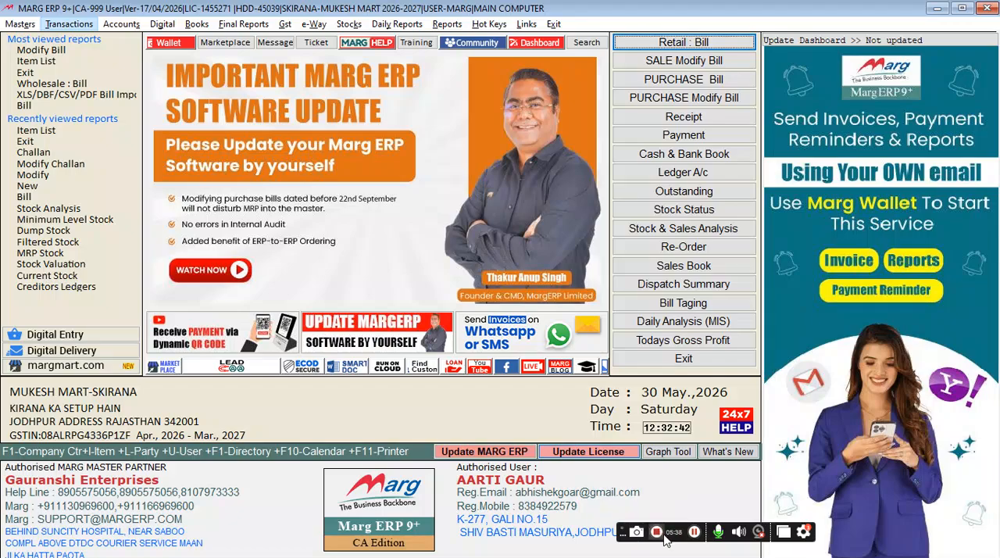